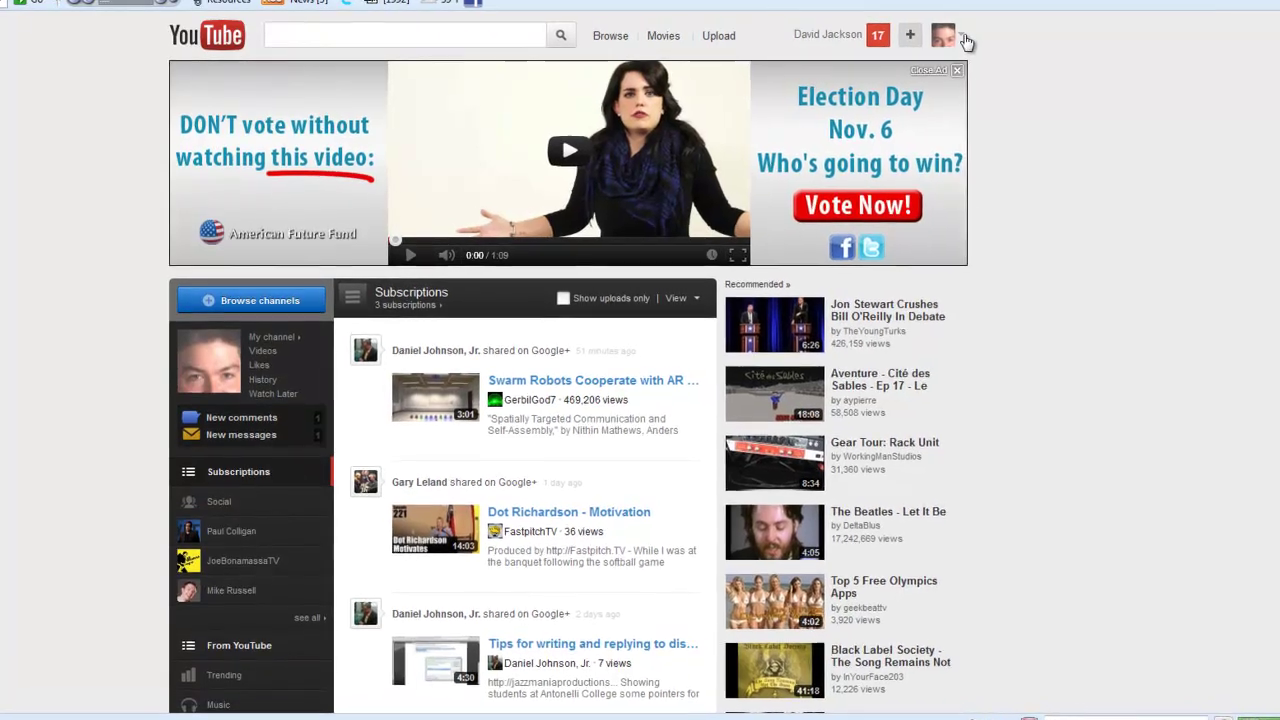
# Step: From Video Manager, save 'Trying to Figure Out Hangouts' as an MP4 to disk as from_youtube_rawvideo.mp4
pyautogui.click(954, 38)
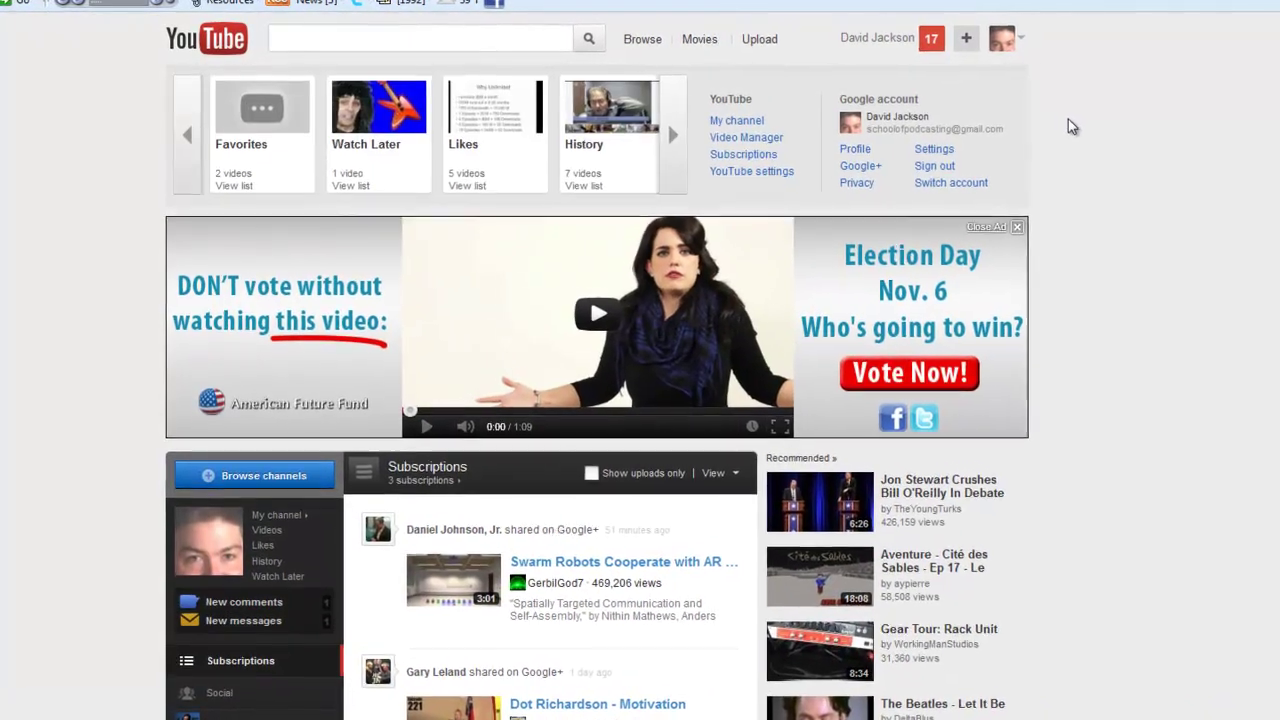
pyautogui.click(759, 141)
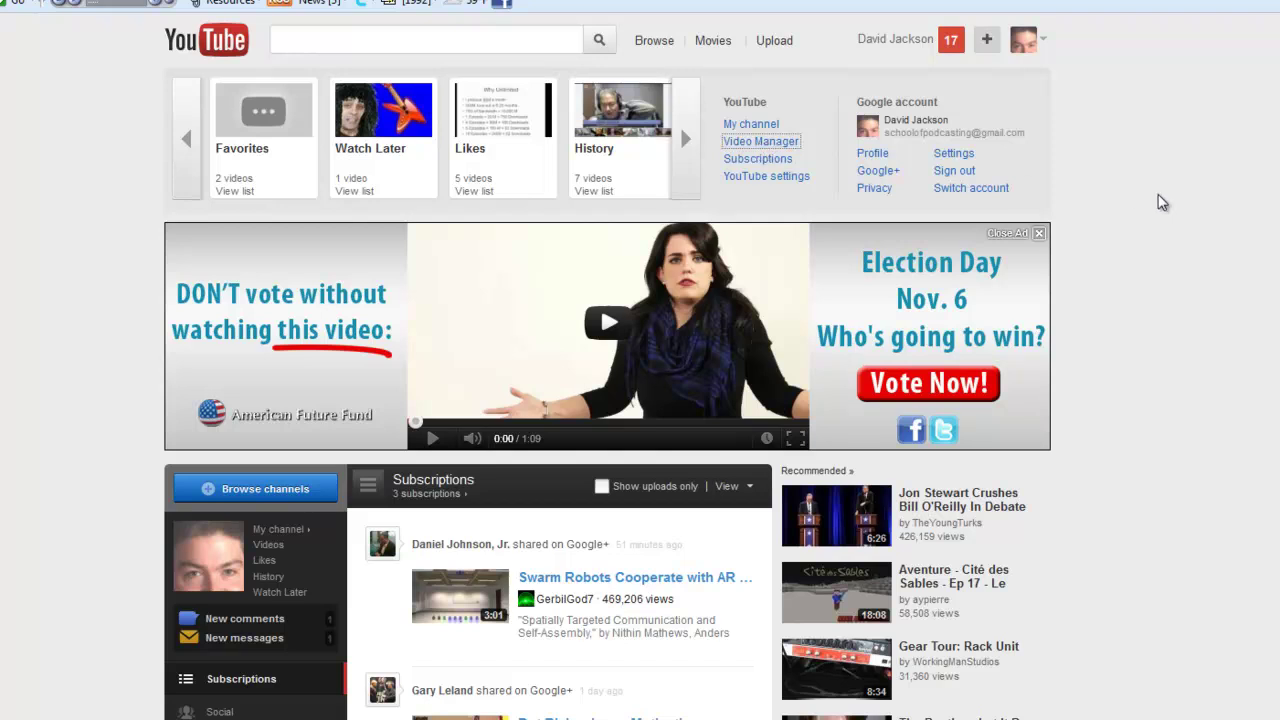
pyautogui.scroll(-3, 1200, 306)
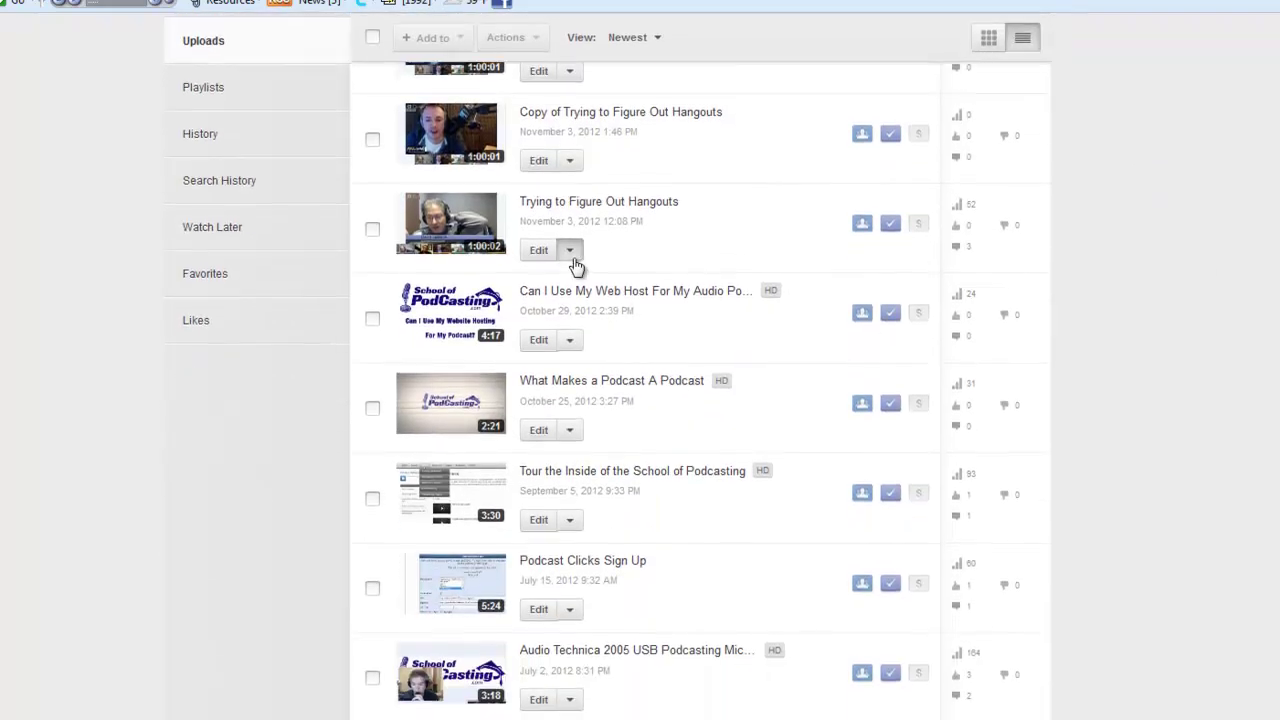
pyautogui.click(570, 251)
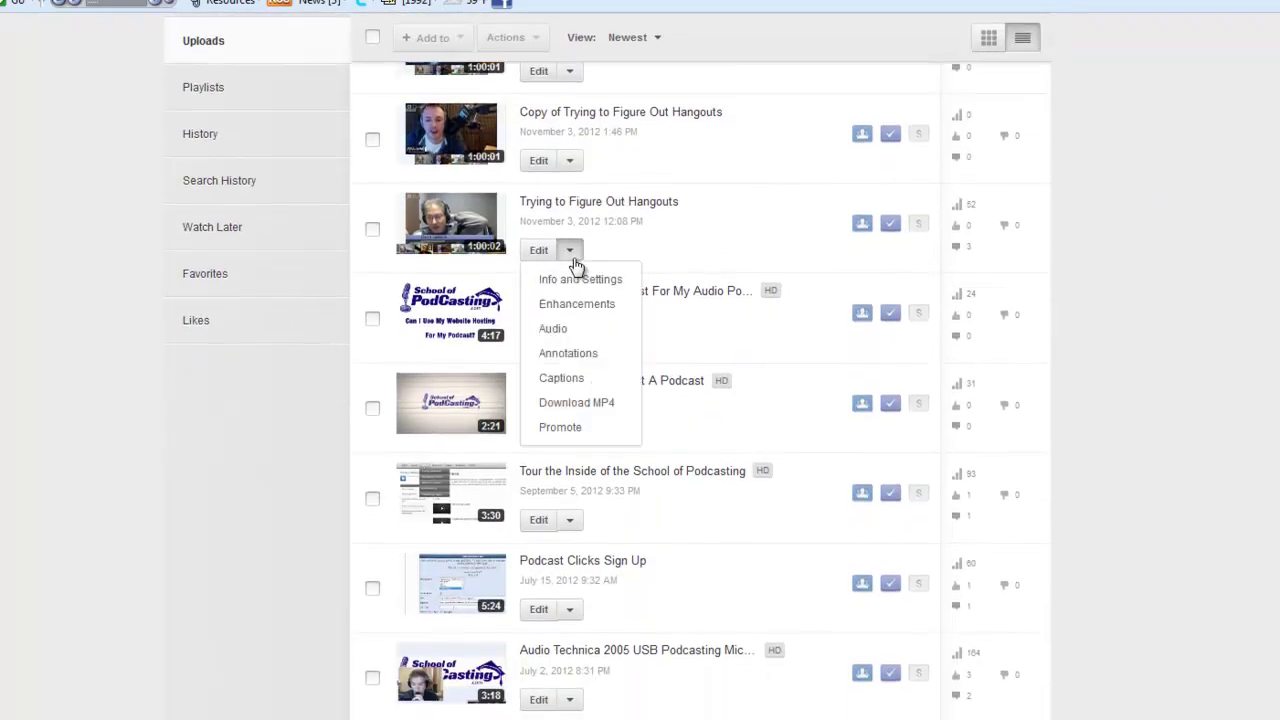
pyautogui.click(580, 402)
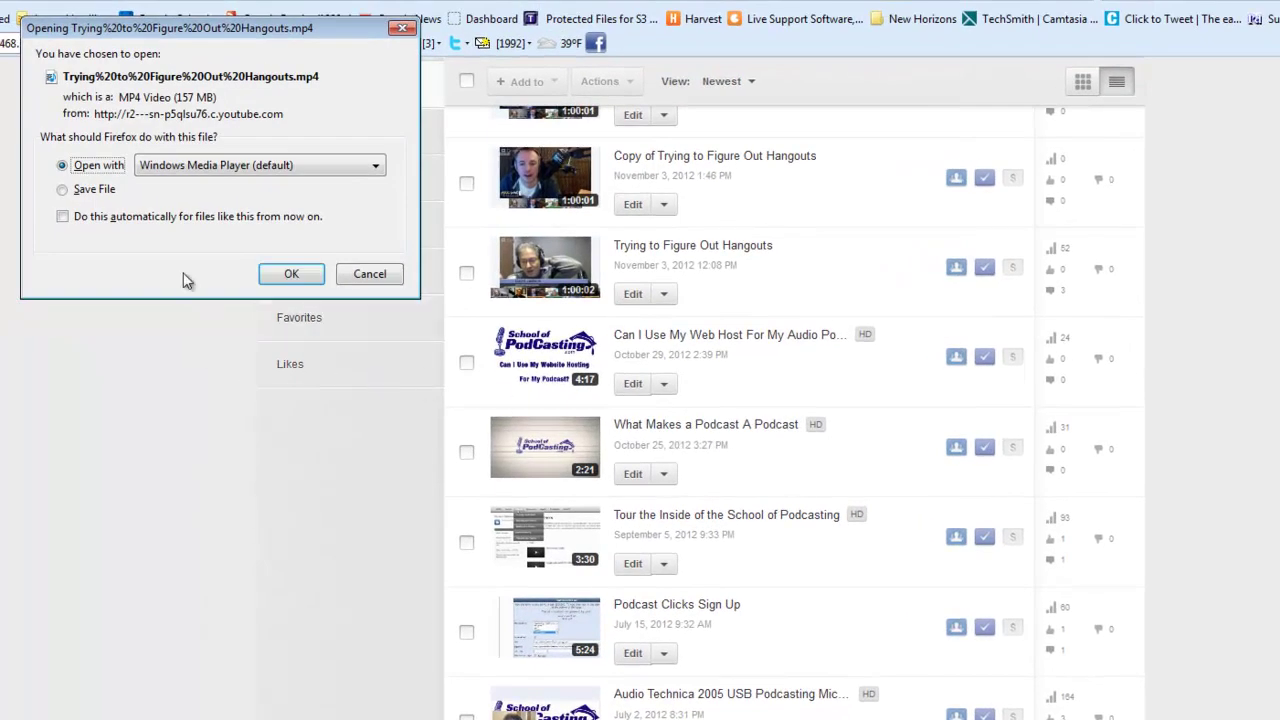
pyautogui.click(63, 189)
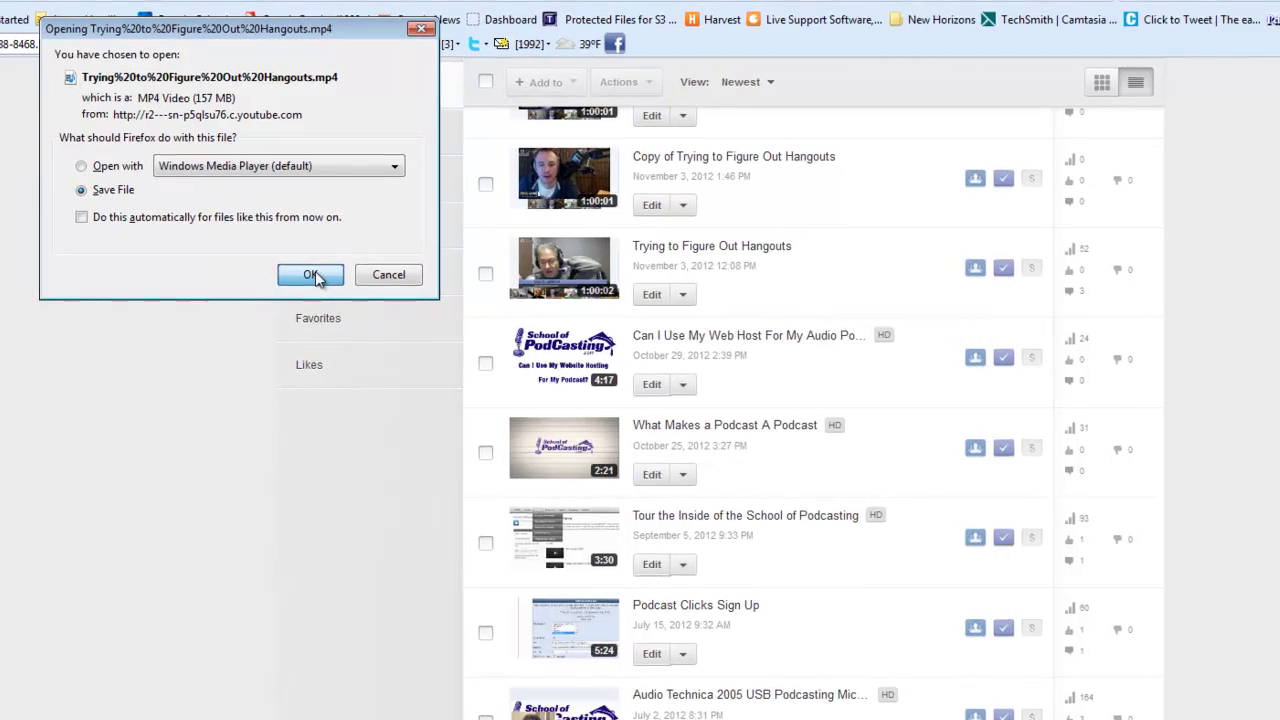
pyautogui.click(315, 273)
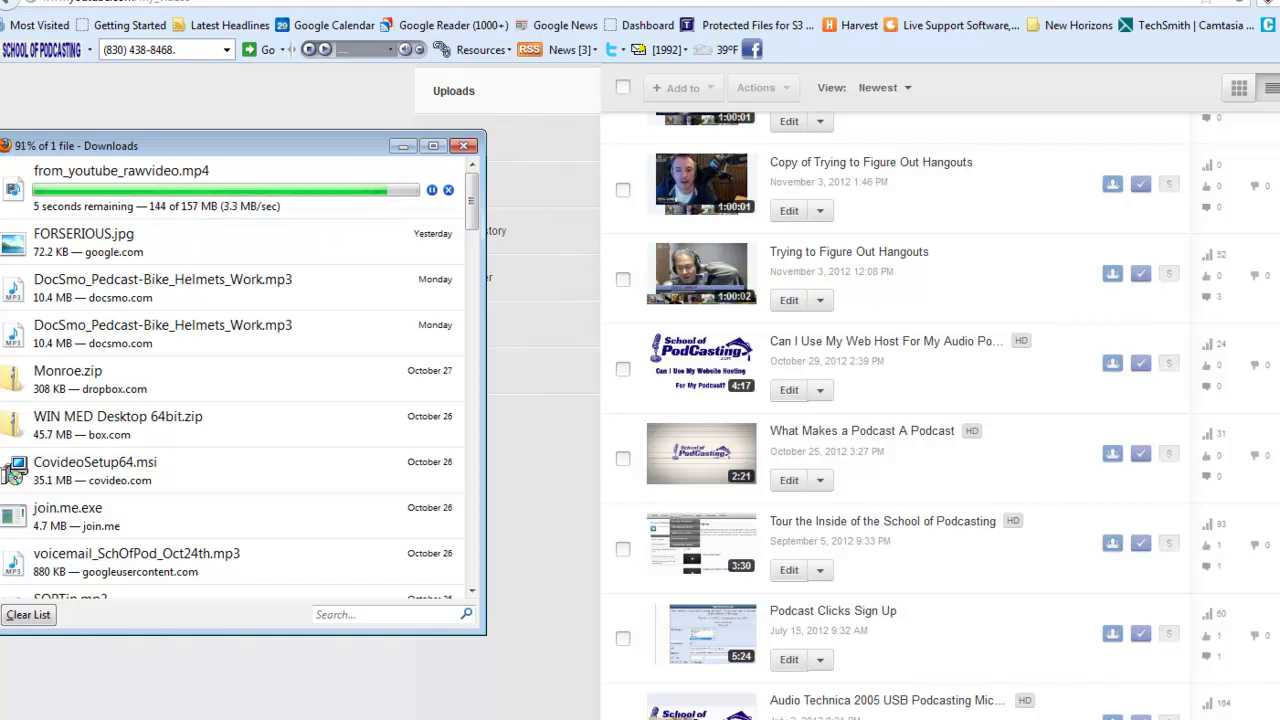
# Step: Play the downloaded from_youtube_rawvideo.mp4 in Windows Media Player, pause it, and close the player
pyautogui.rightClick(204, 178)
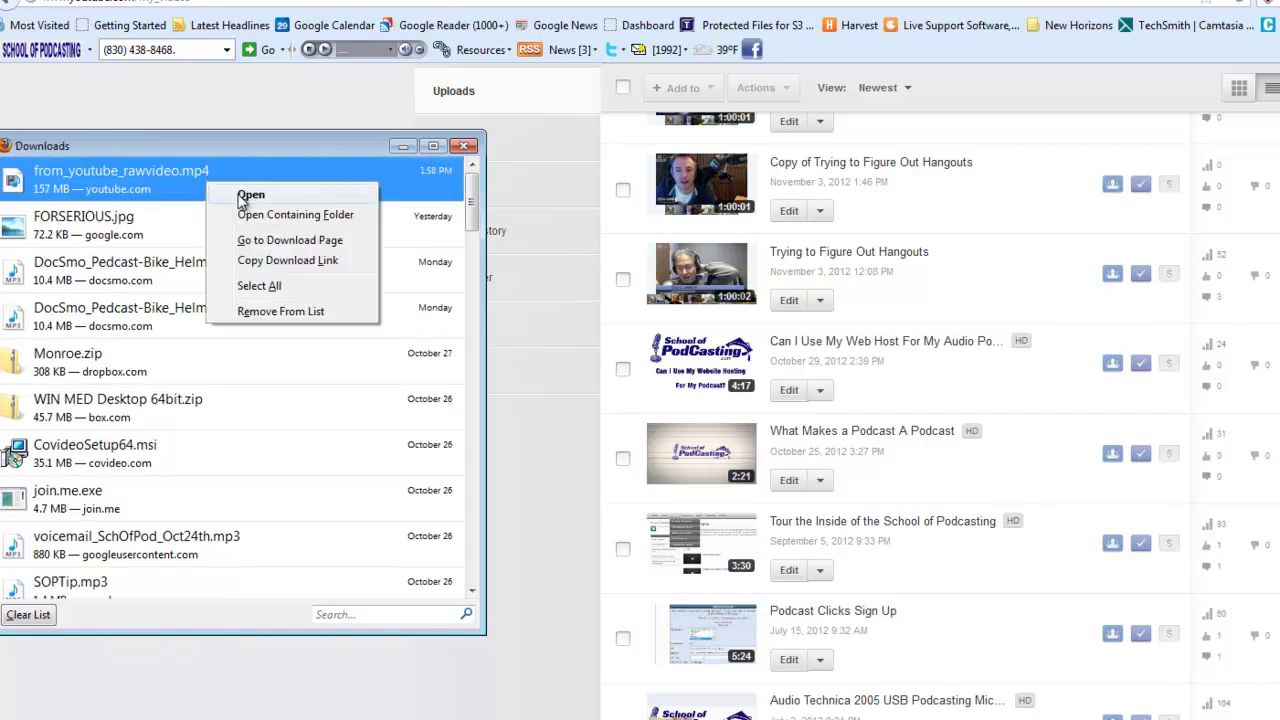
pyautogui.click(248, 195)
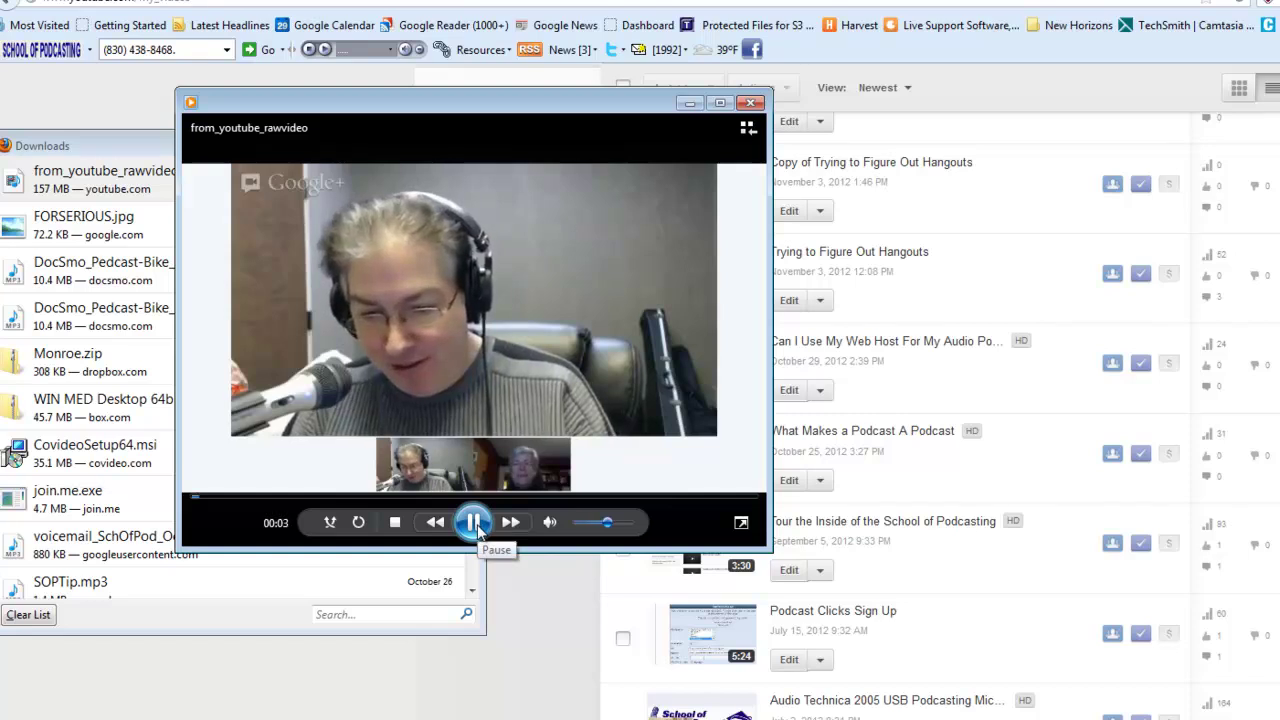
pyautogui.click(474, 522)
pyautogui.click(753, 103)
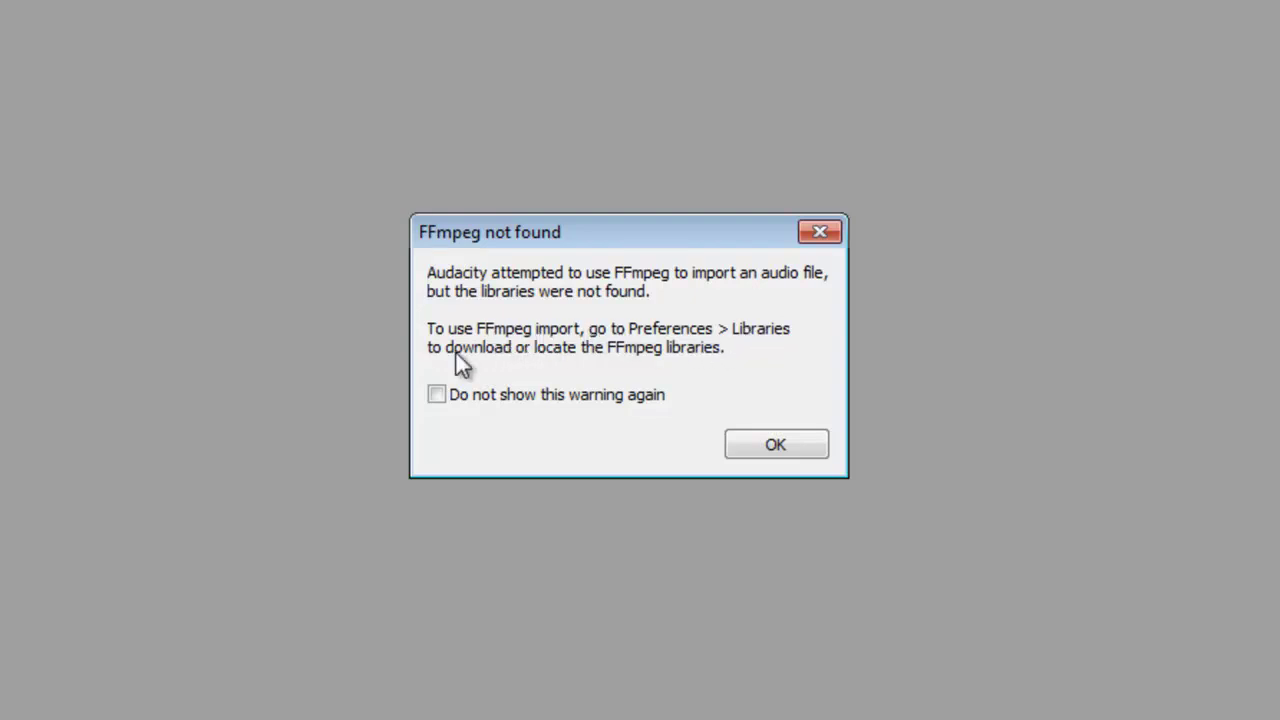
# Step: Dismiss 'FFmpeg not found' and use the Libraries preferences' FFmpeg Download button to reach the download page
pyautogui.click(788, 442)
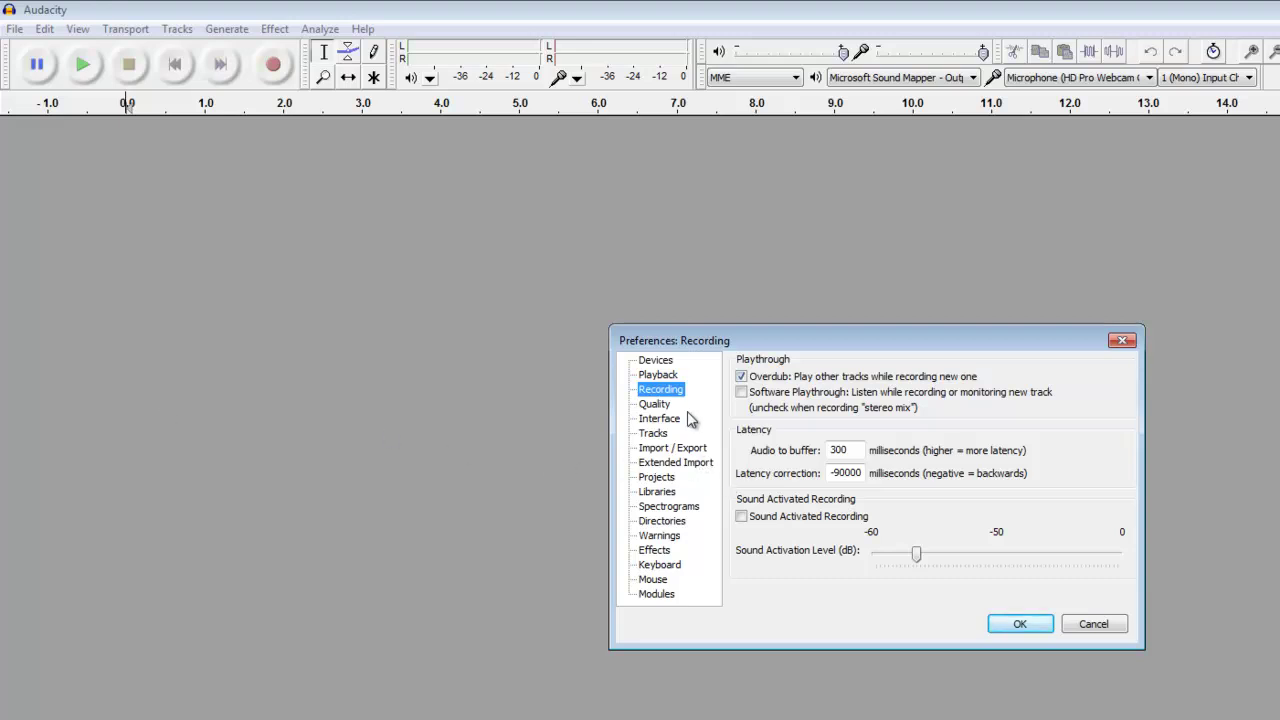
pyautogui.click(672, 494)
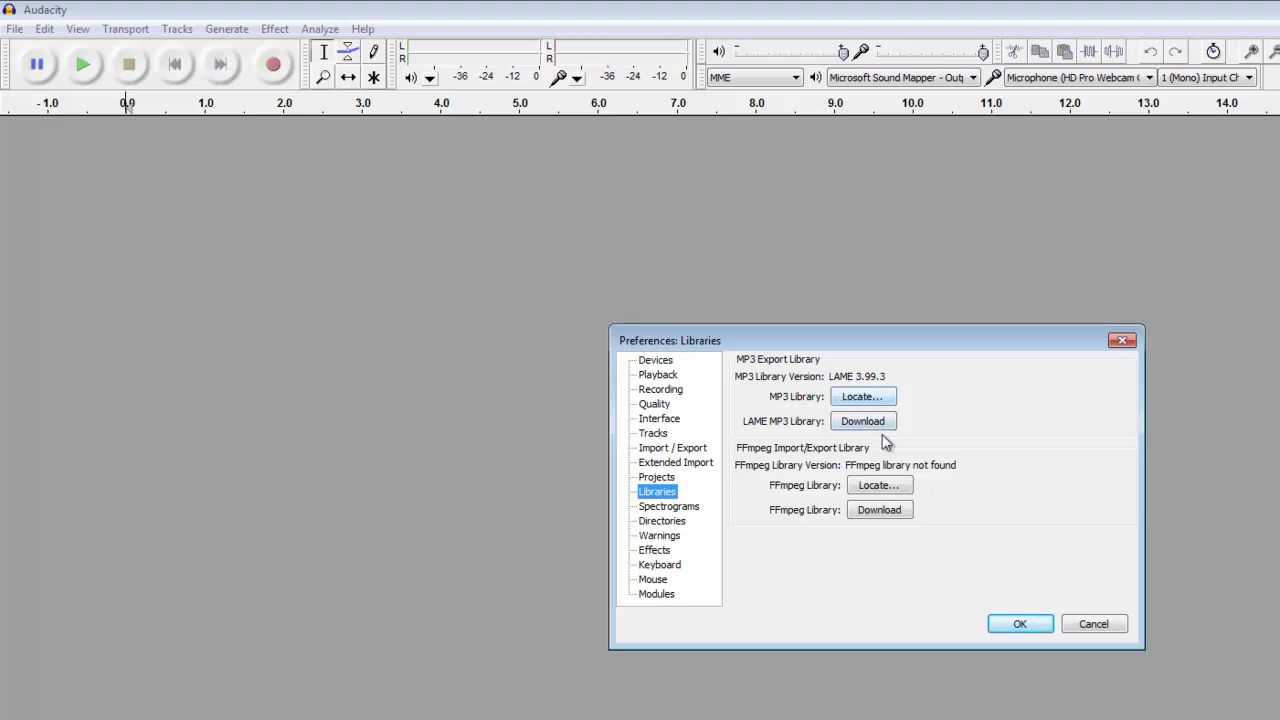
pyautogui.click(872, 515)
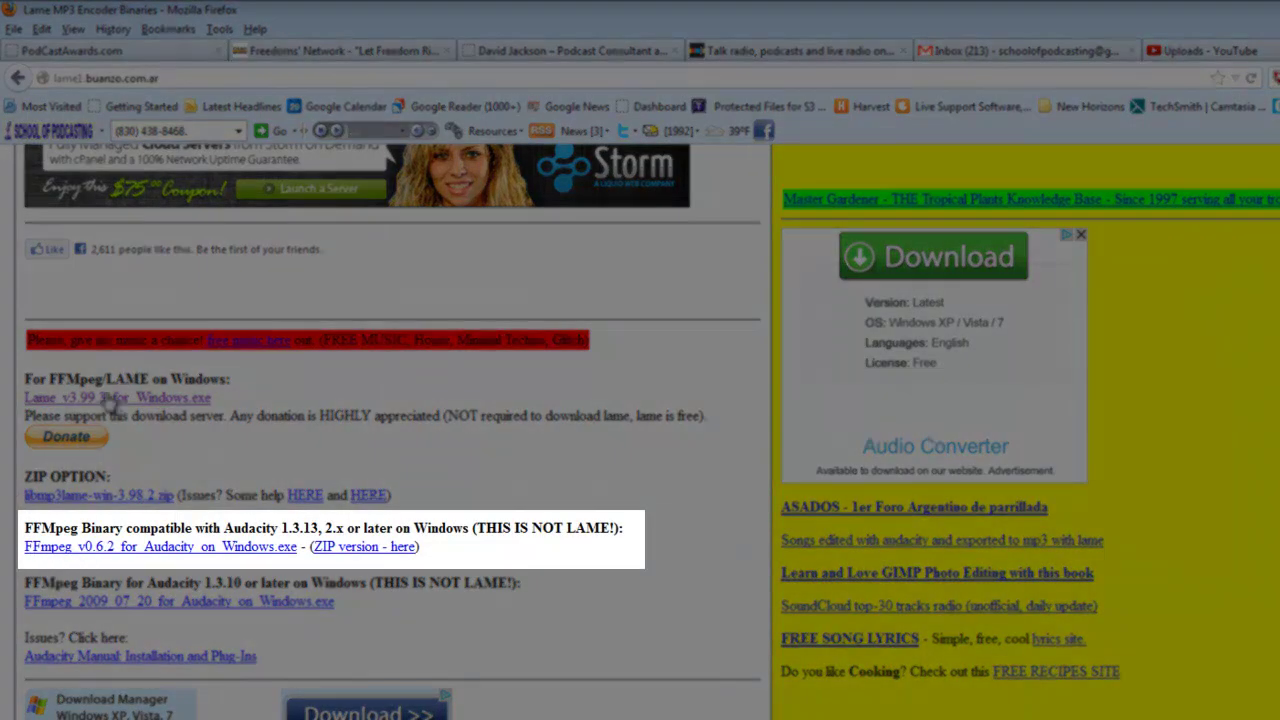
# Step: Save the FFmpeg_v0.6.2_for_Audacity_on_Windows.exe link to disk with Save Link As
pyautogui.rightClick(130, 555)
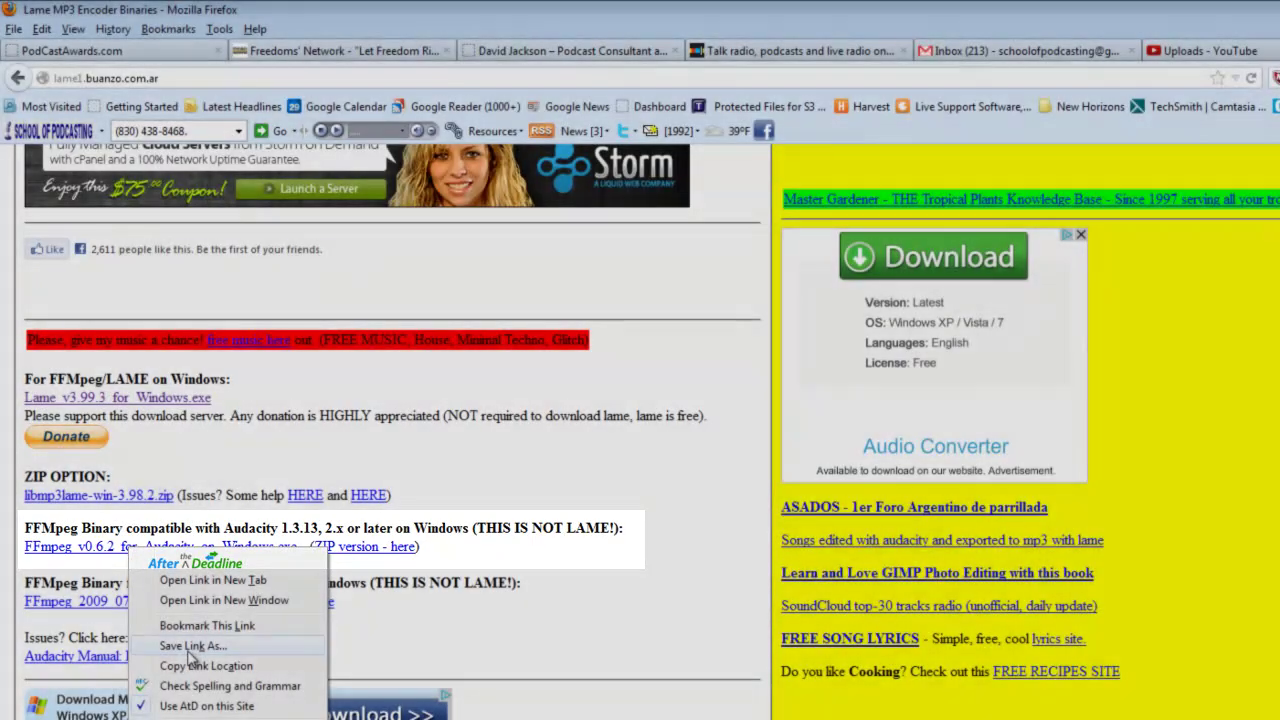
pyautogui.click(190, 648)
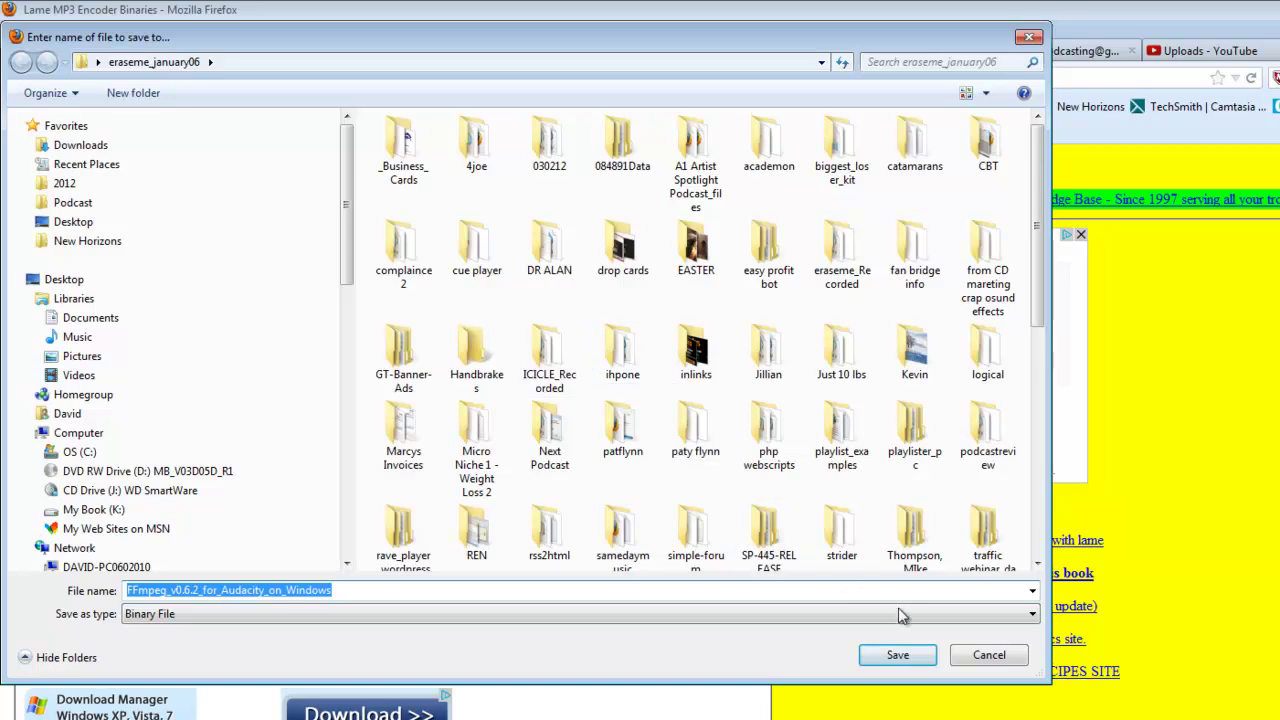
pyautogui.click(895, 656)
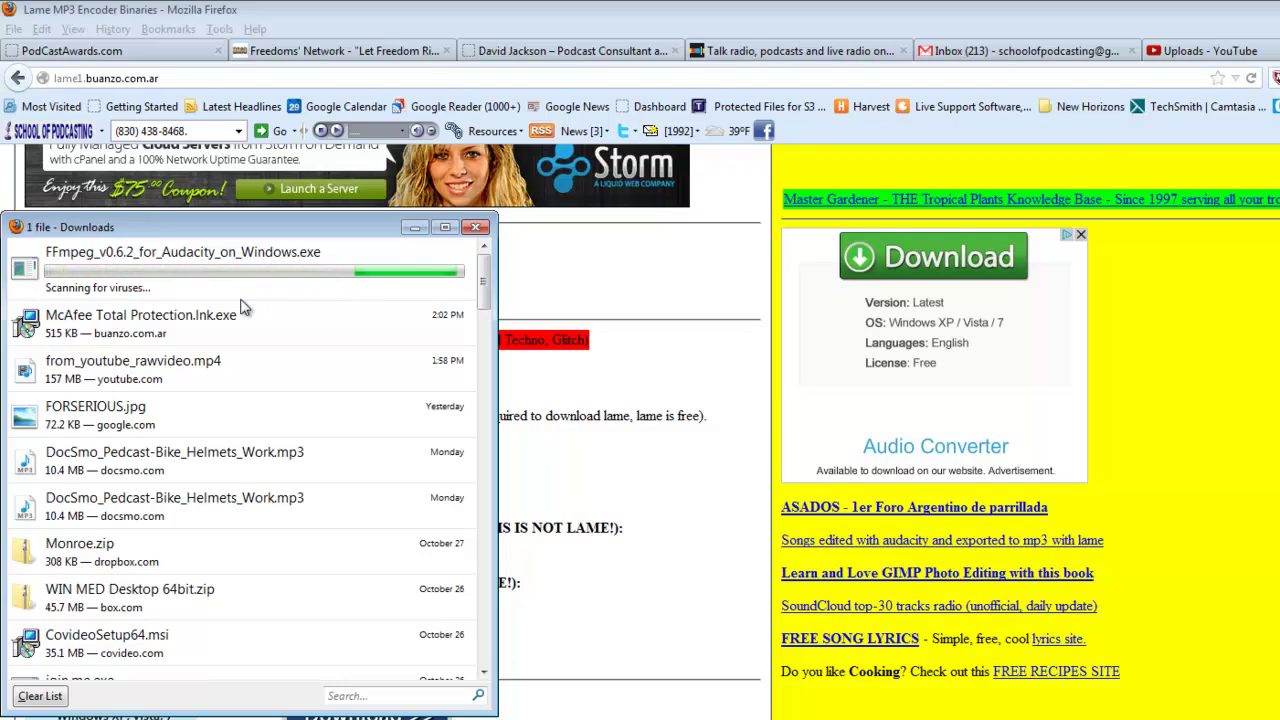
# Step: Run the downloaded FFmpeg installer, accept the license, keep the default install folder, and complete setup
pyautogui.rightClick(119, 270)
pyautogui.click(161, 281)
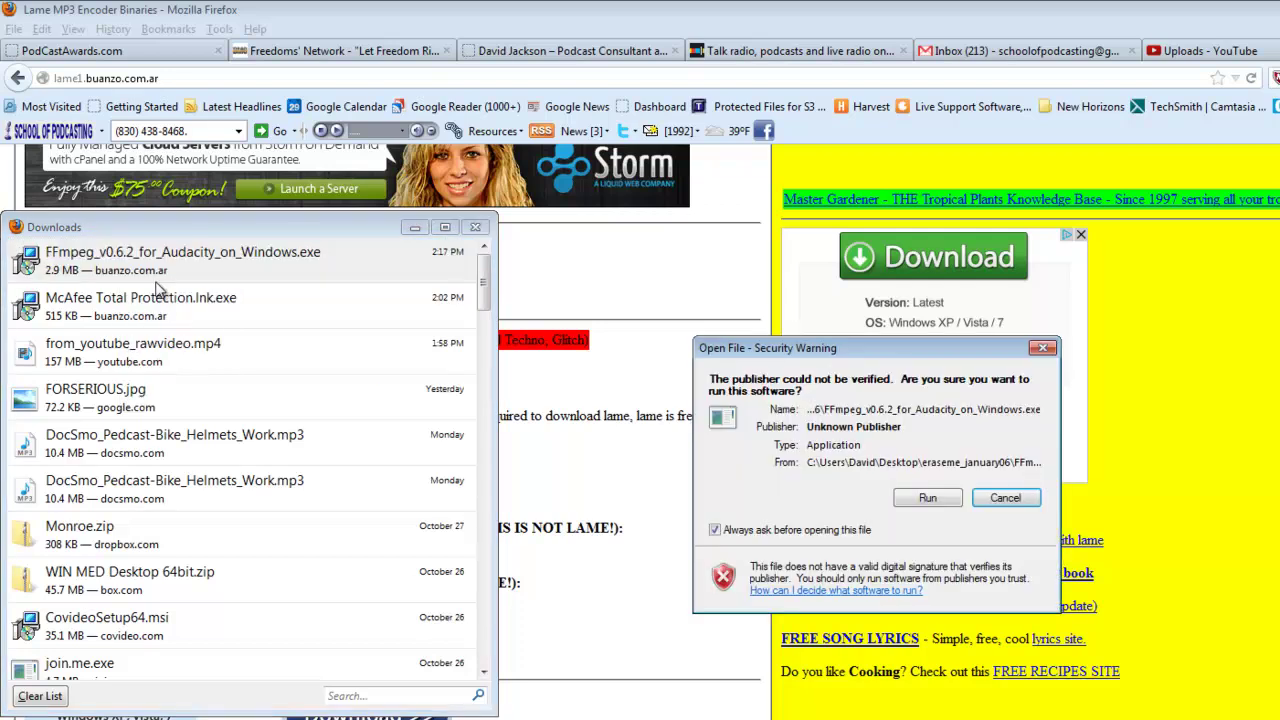
pyautogui.click(926, 498)
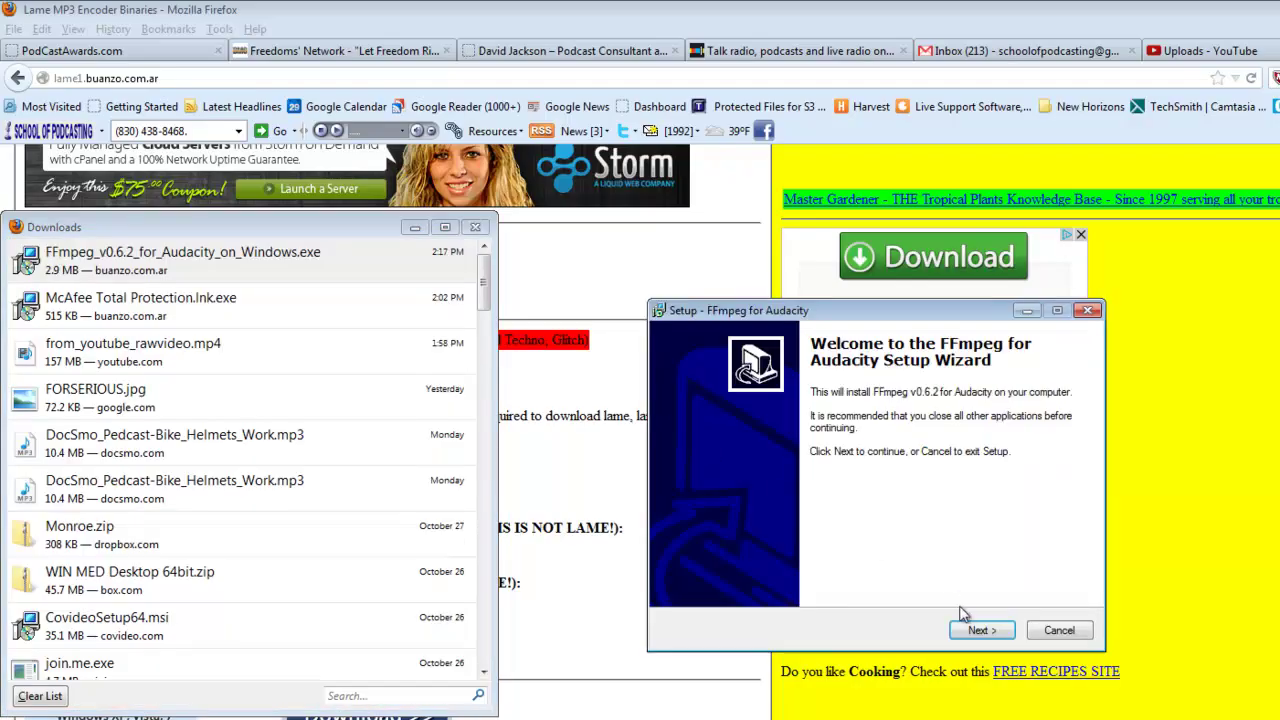
pyautogui.click(979, 630)
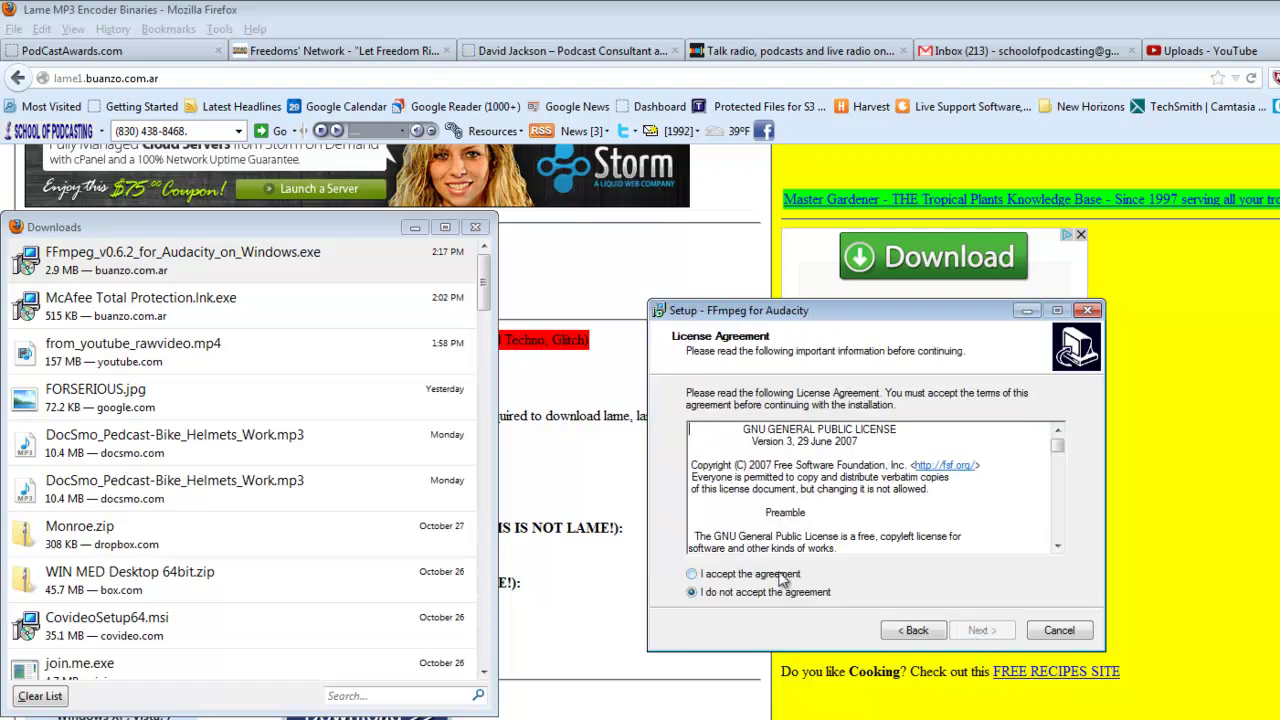
pyautogui.click(778, 574)
pyautogui.click(984, 632)
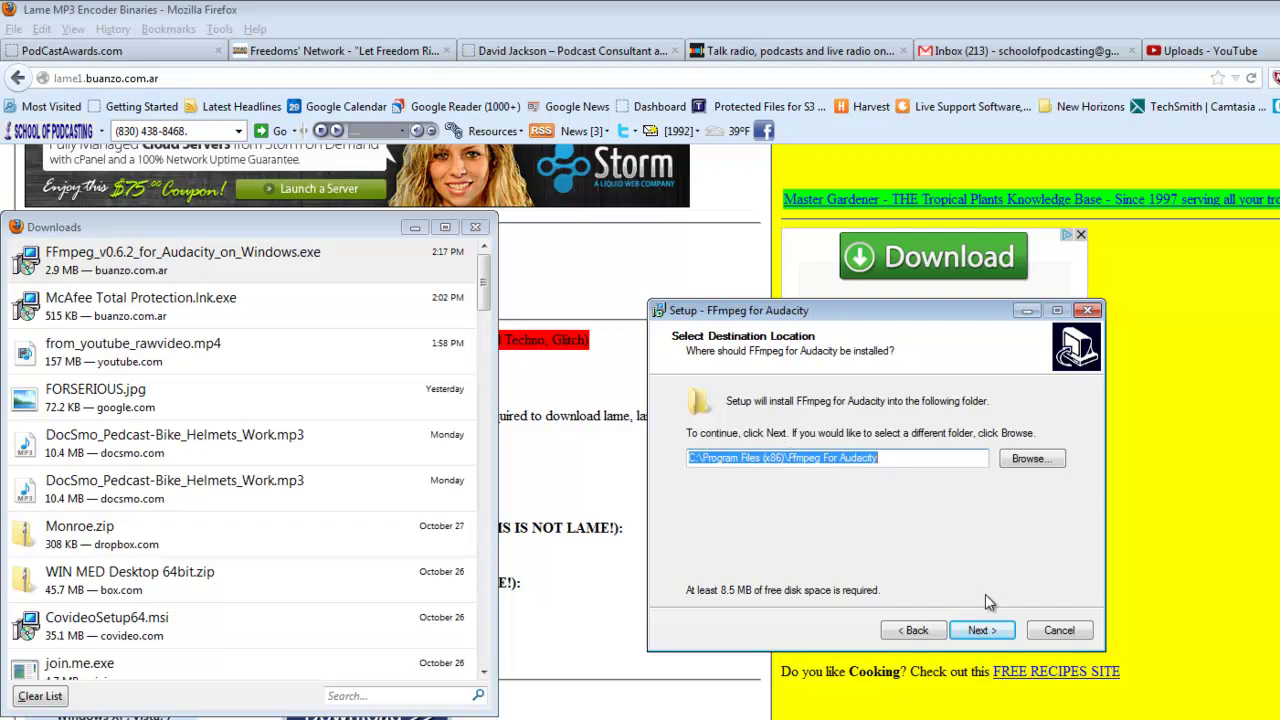
pyautogui.click(981, 630)
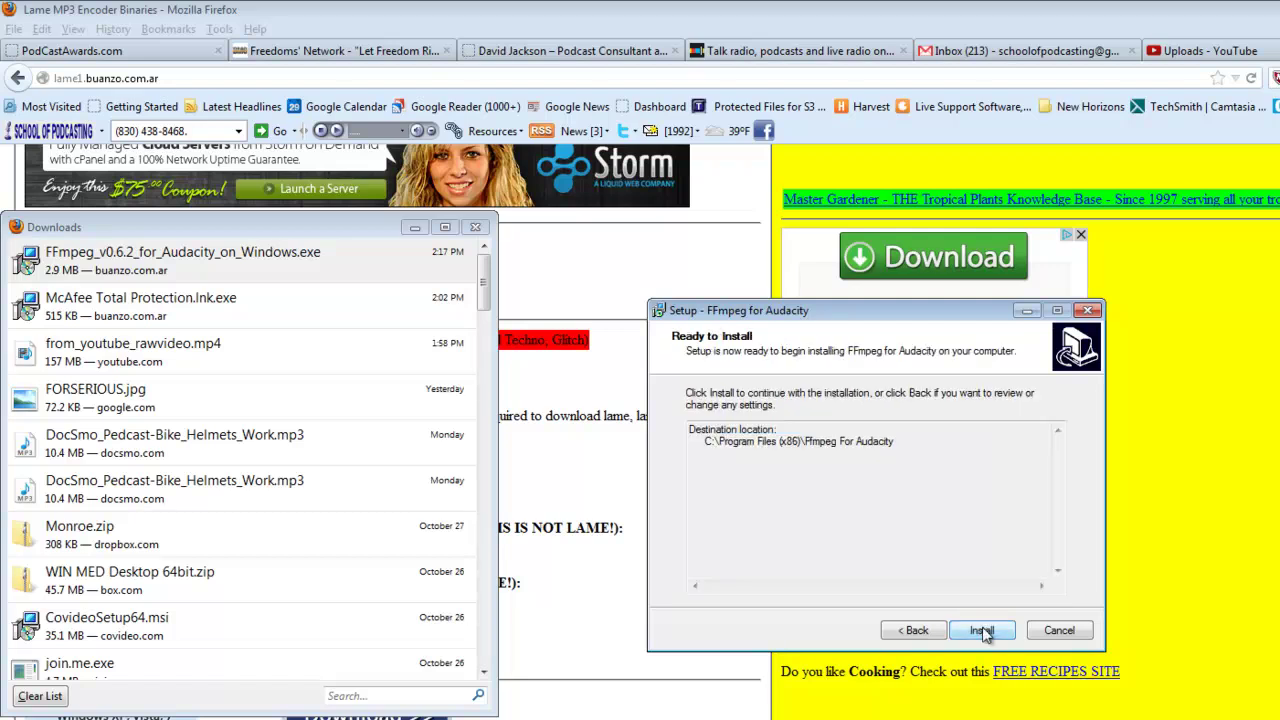
pyautogui.click(983, 631)
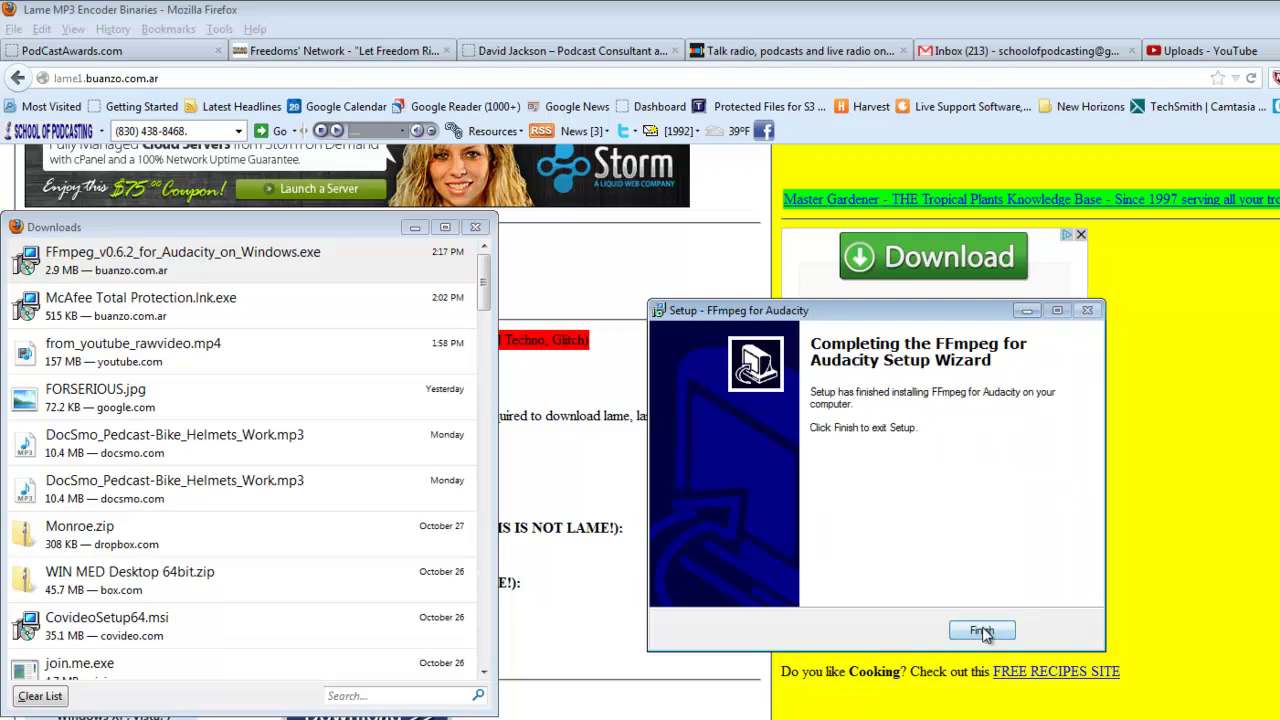
pyautogui.click(983, 631)
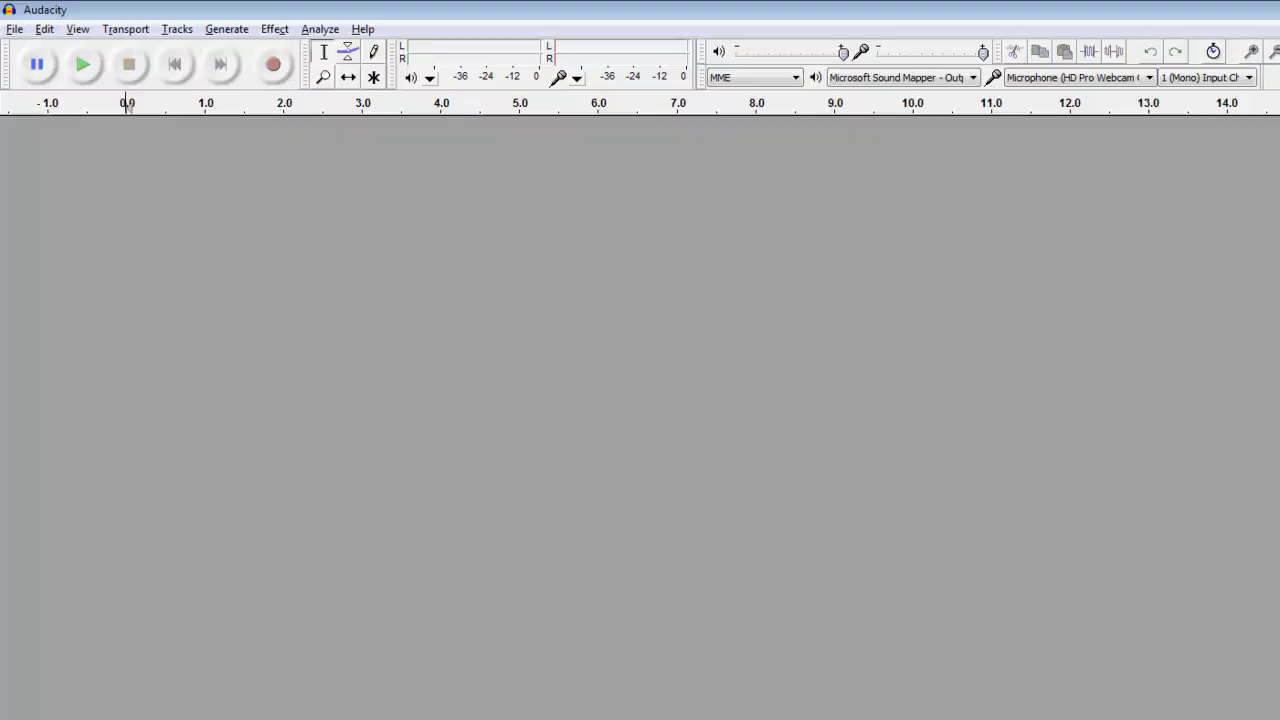
# Step: Locate FFmpeg in Libraries preferences so version F(52.64.2),C(52.72.2),U(50.15.1) is detected, then close preferences
pyautogui.click(44, 29)
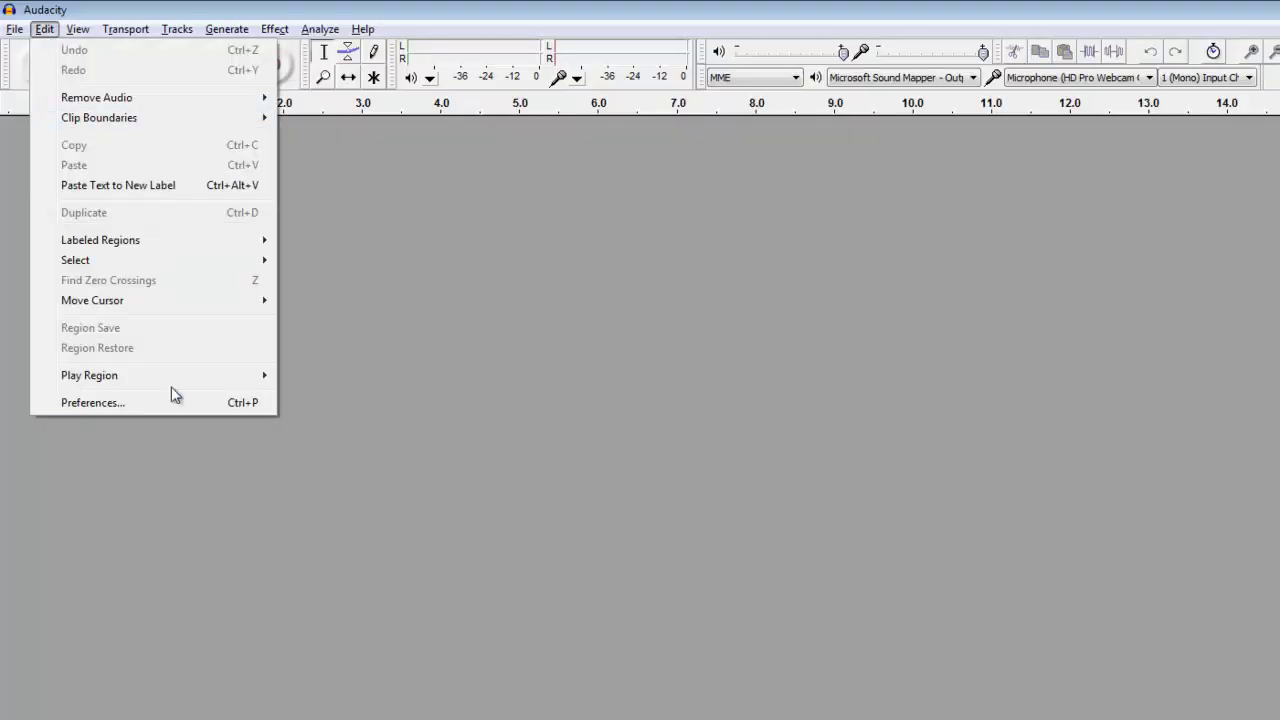
pyautogui.click(174, 402)
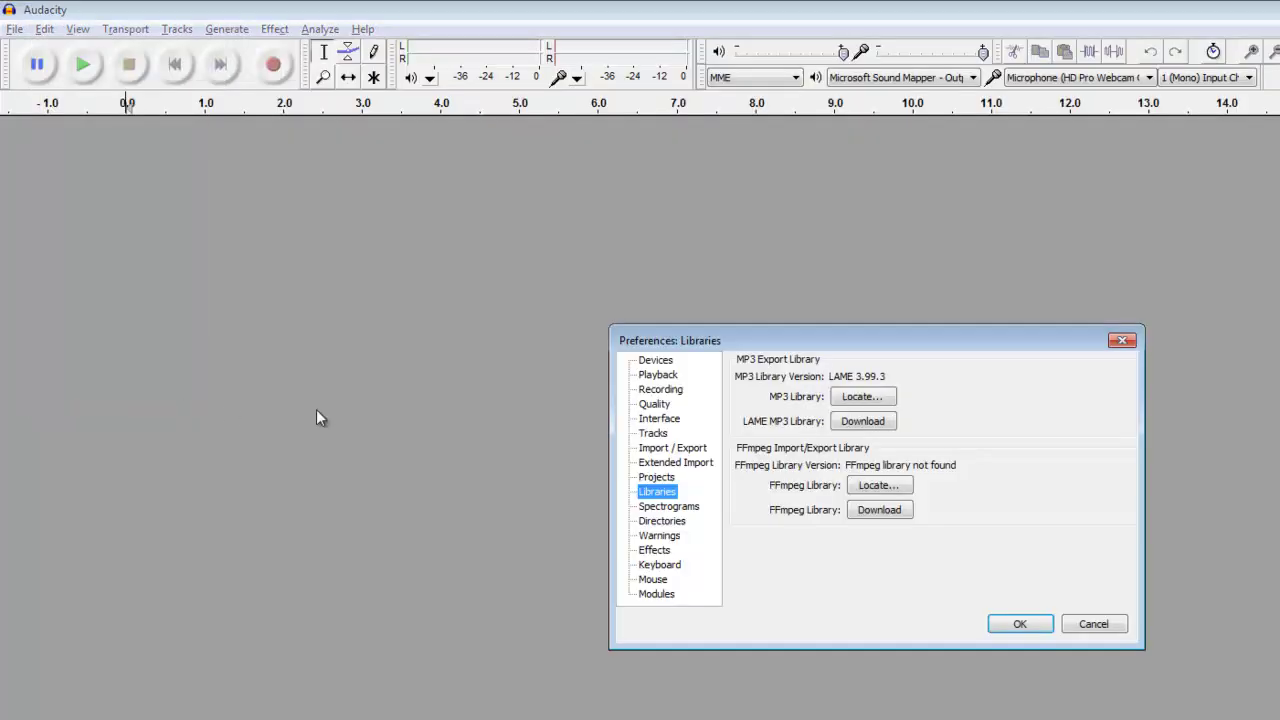
pyautogui.click(866, 486)
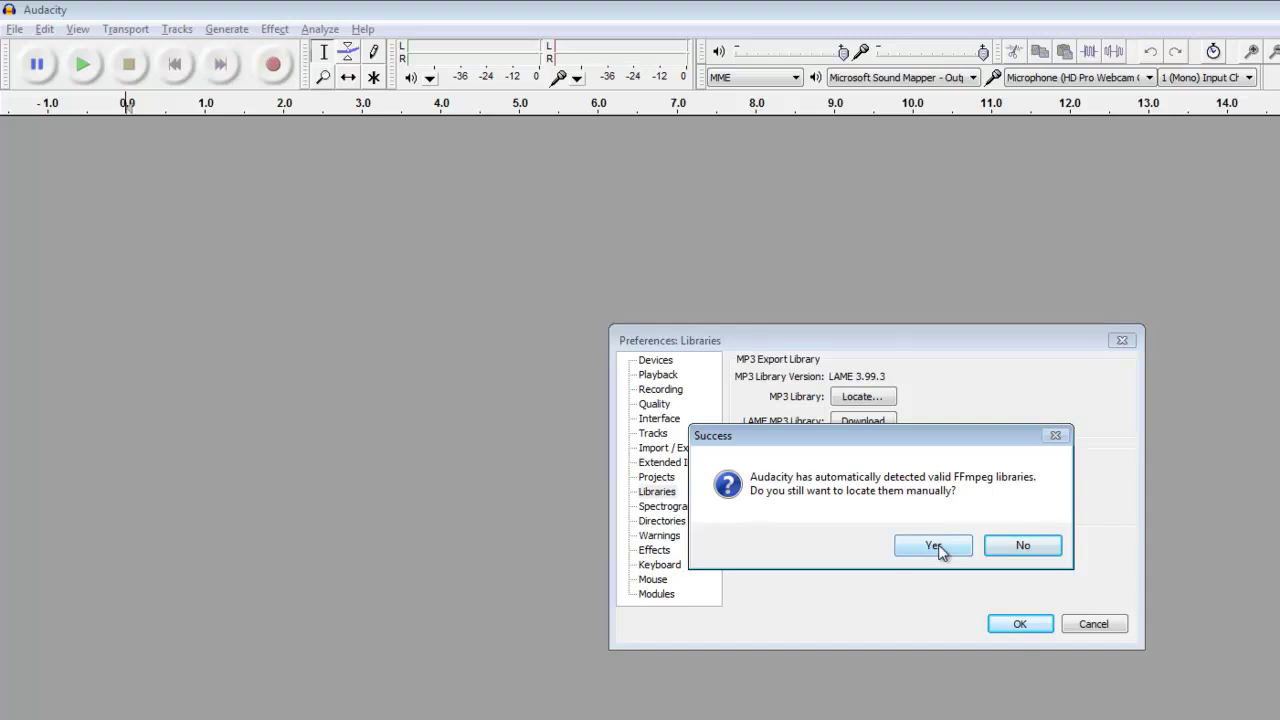
pyautogui.click(1020, 547)
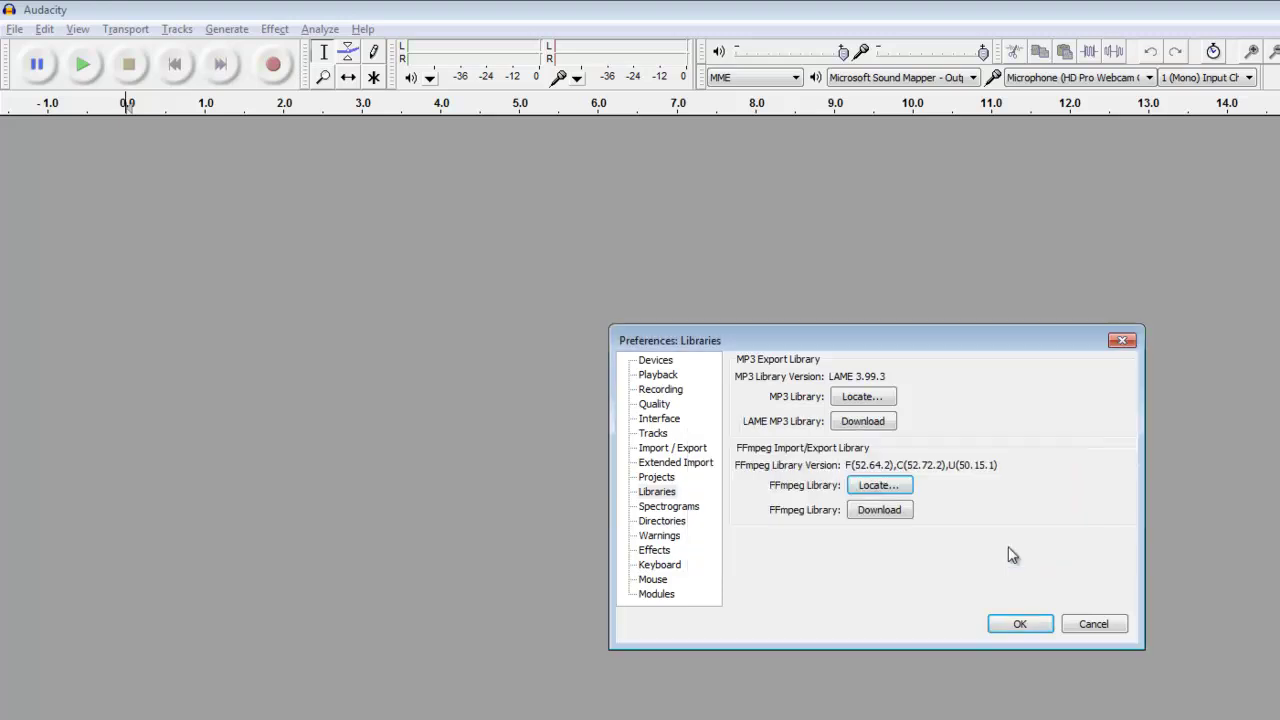
pyautogui.click(1012, 624)
# Step: Import from_youtube_rawvideo via File > Import > Audio as a stereo 44100 Hz track and briefly play it
pyautogui.click(15, 27)
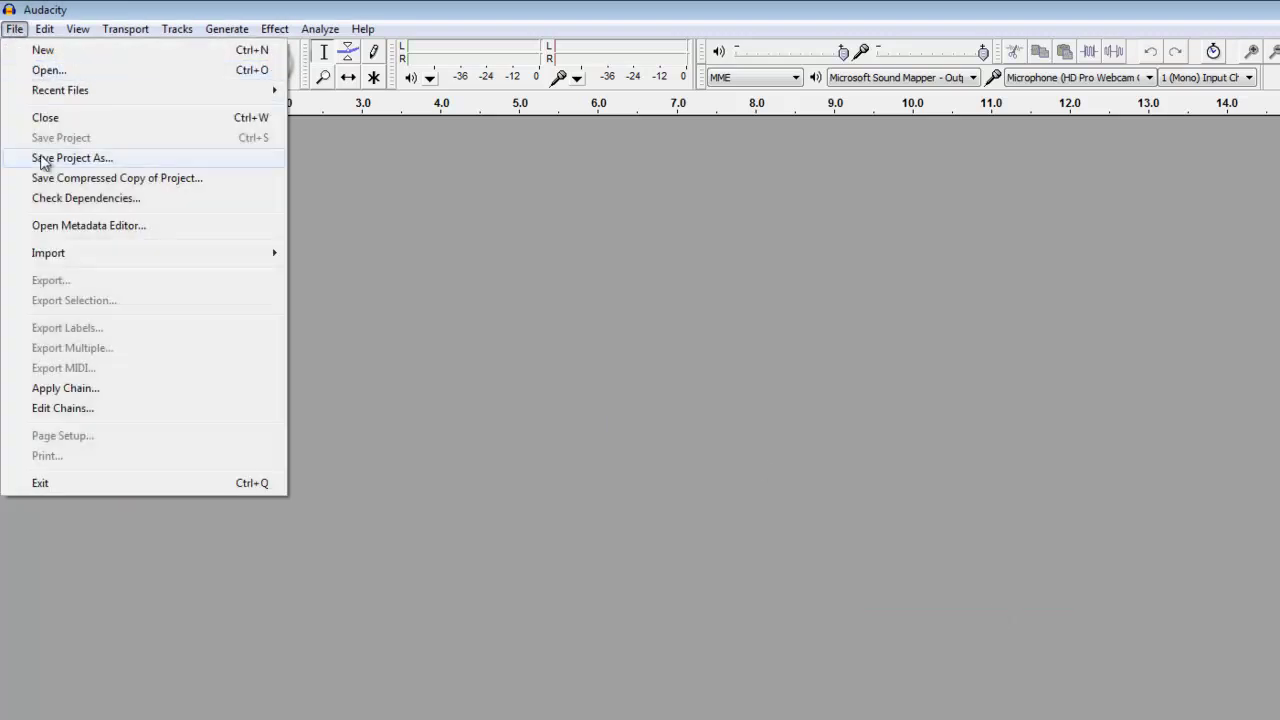
pyautogui.moveTo(158, 268)
pyautogui.click(352, 253)
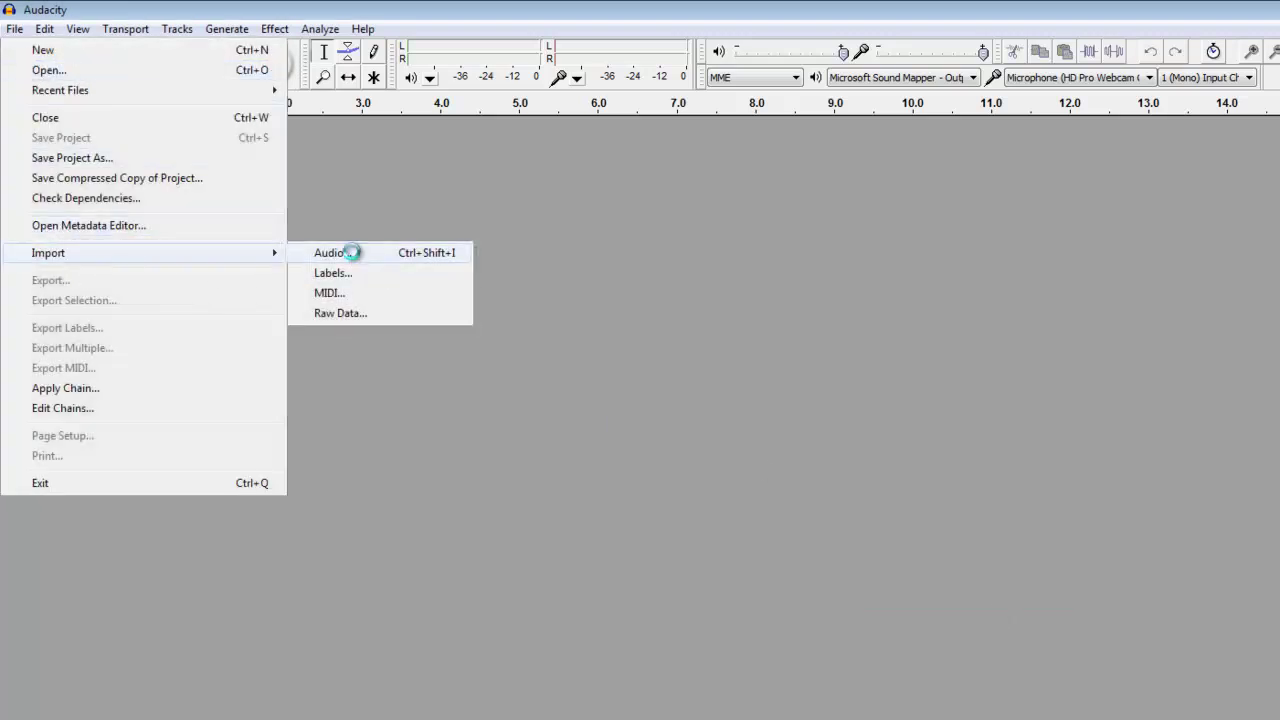
pyautogui.click(140, 155)
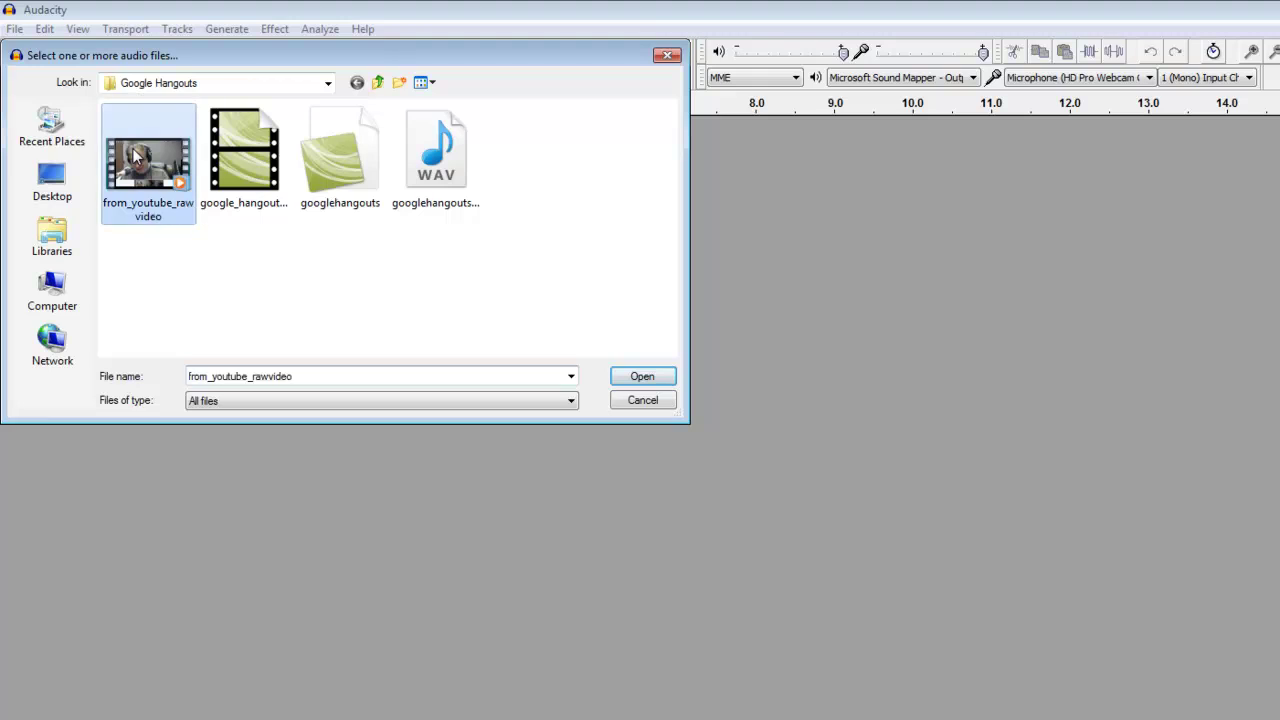
pyautogui.click(643, 377)
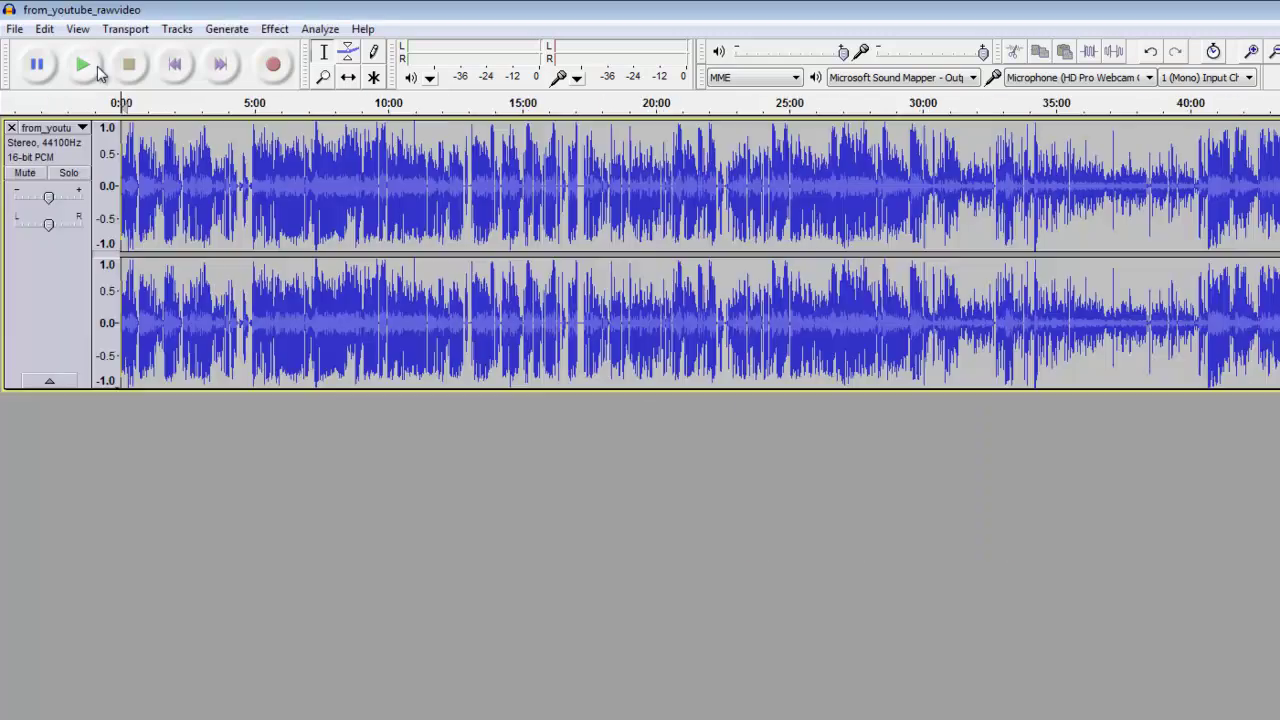
pyautogui.click(90, 66)
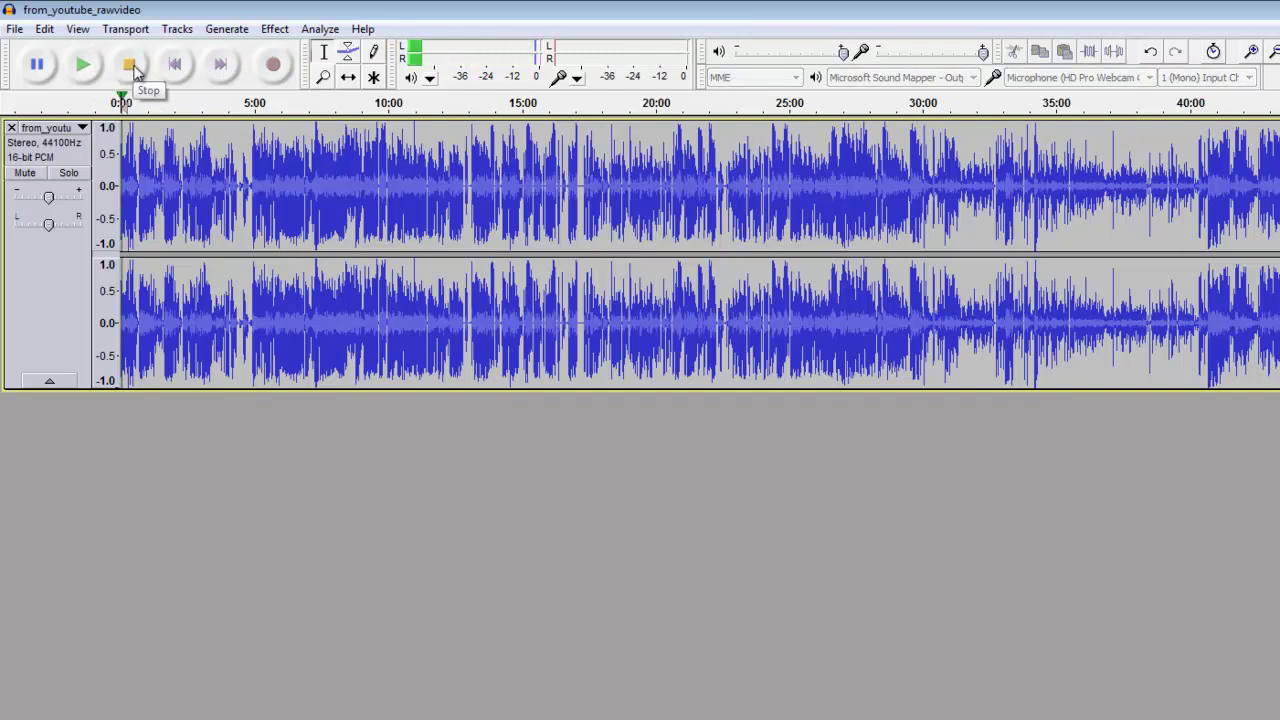
pyautogui.click(133, 66)
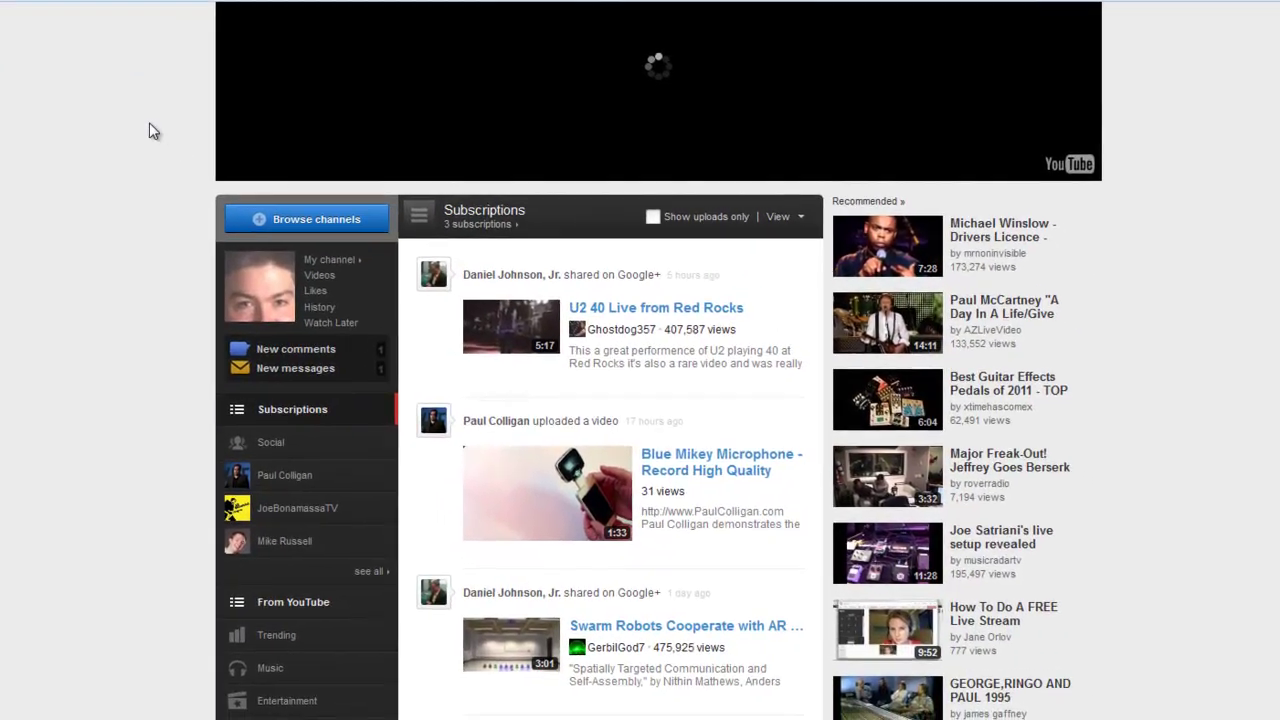
# Step: Choose Download MP4 for 'Trying to Figure Out Hangouts' in Video Manager, then cancel the save prompt
pyautogui.scroll(2, 1175, 170)
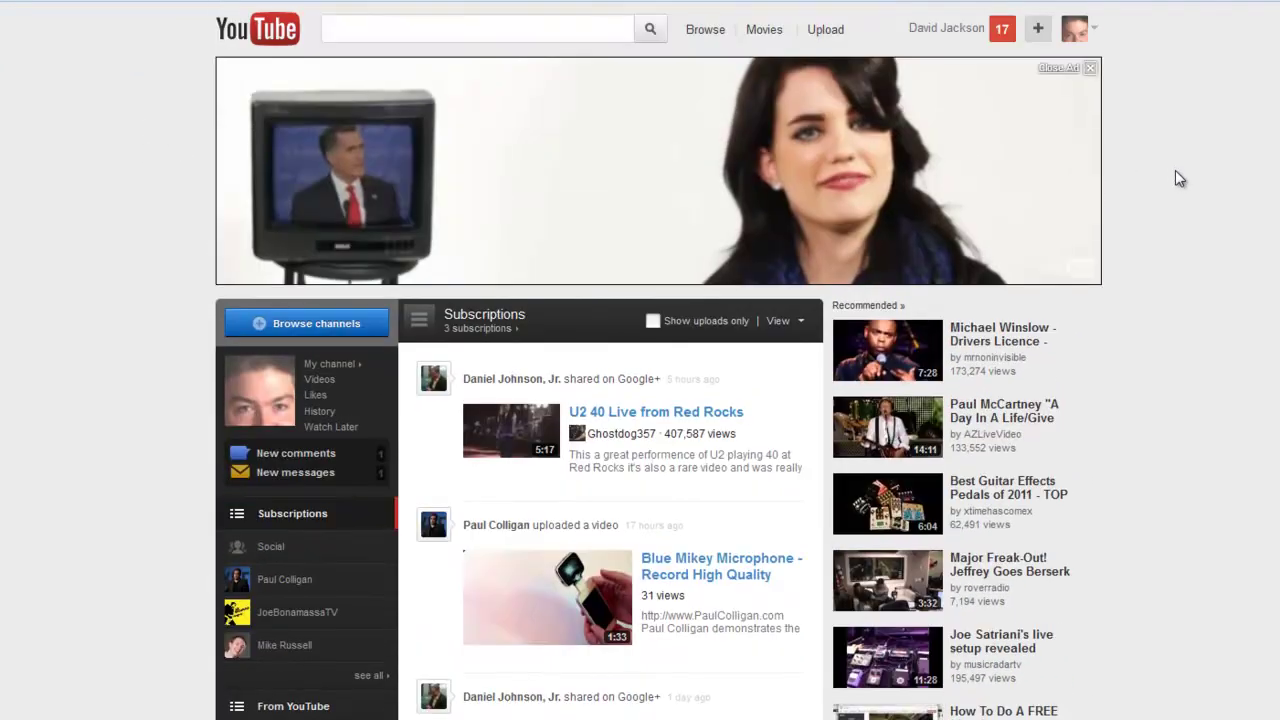
pyautogui.click(1092, 34)
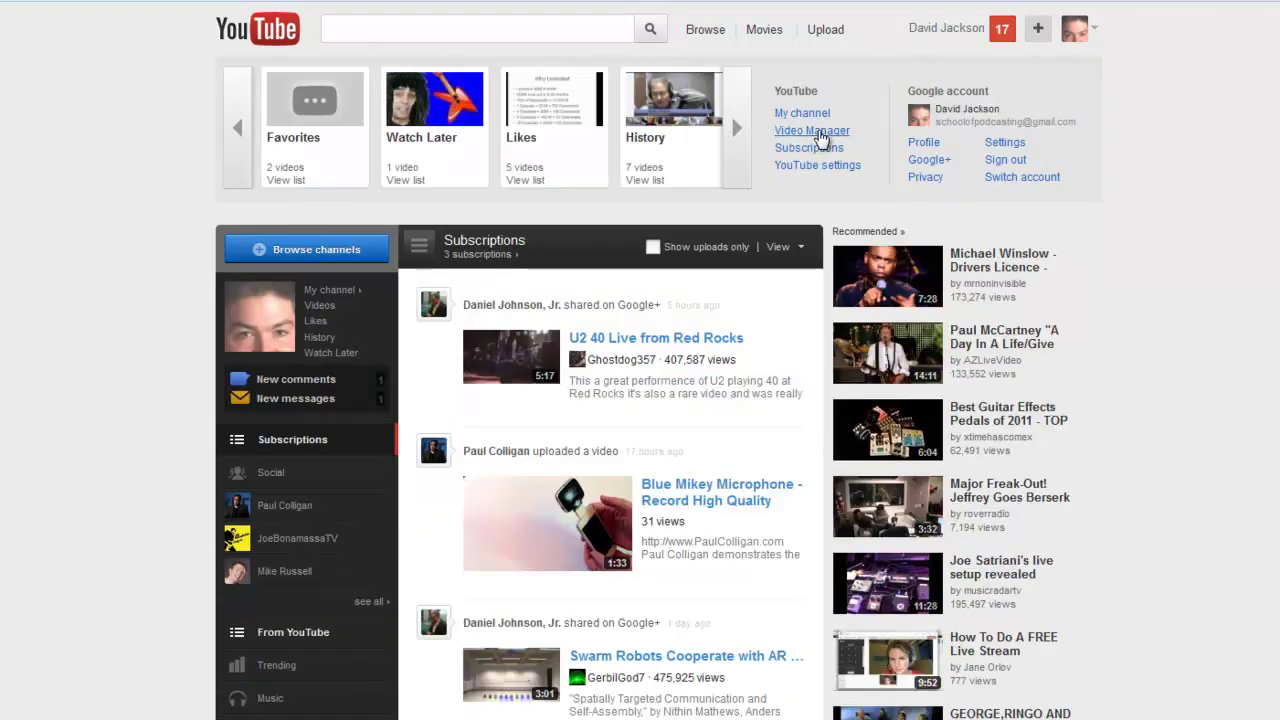
pyautogui.click(815, 131)
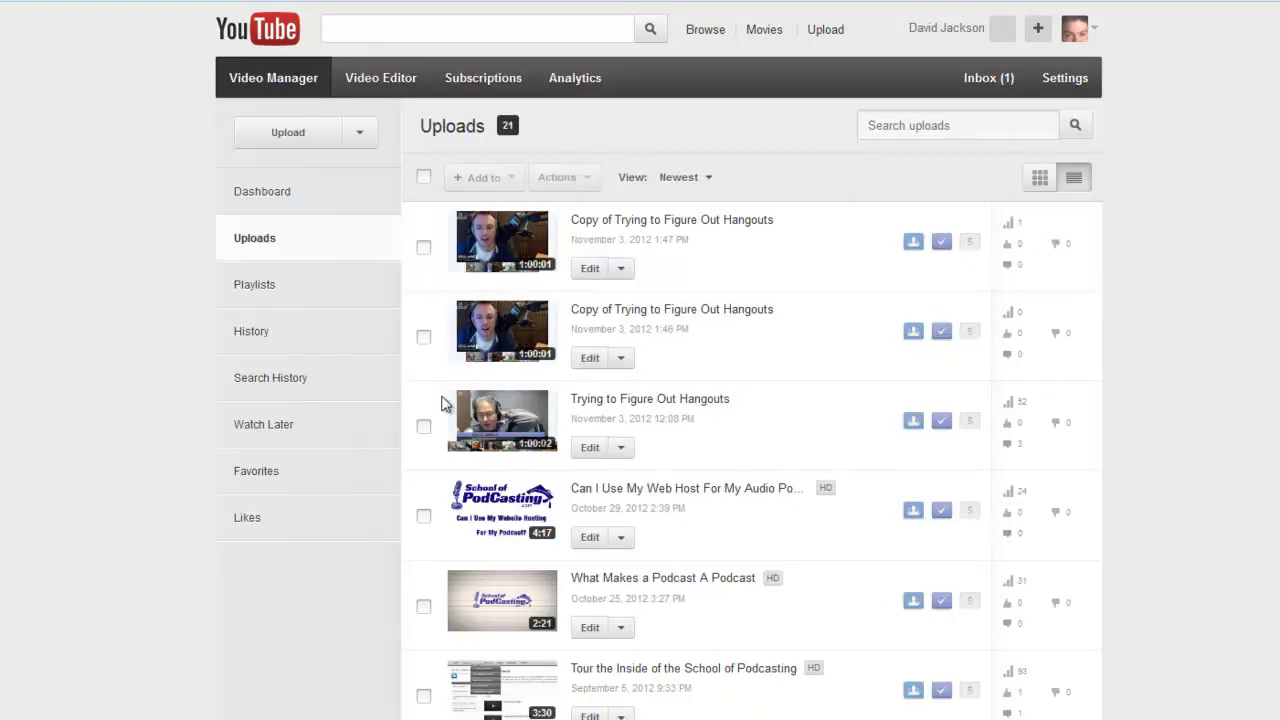
pyautogui.click(622, 450)
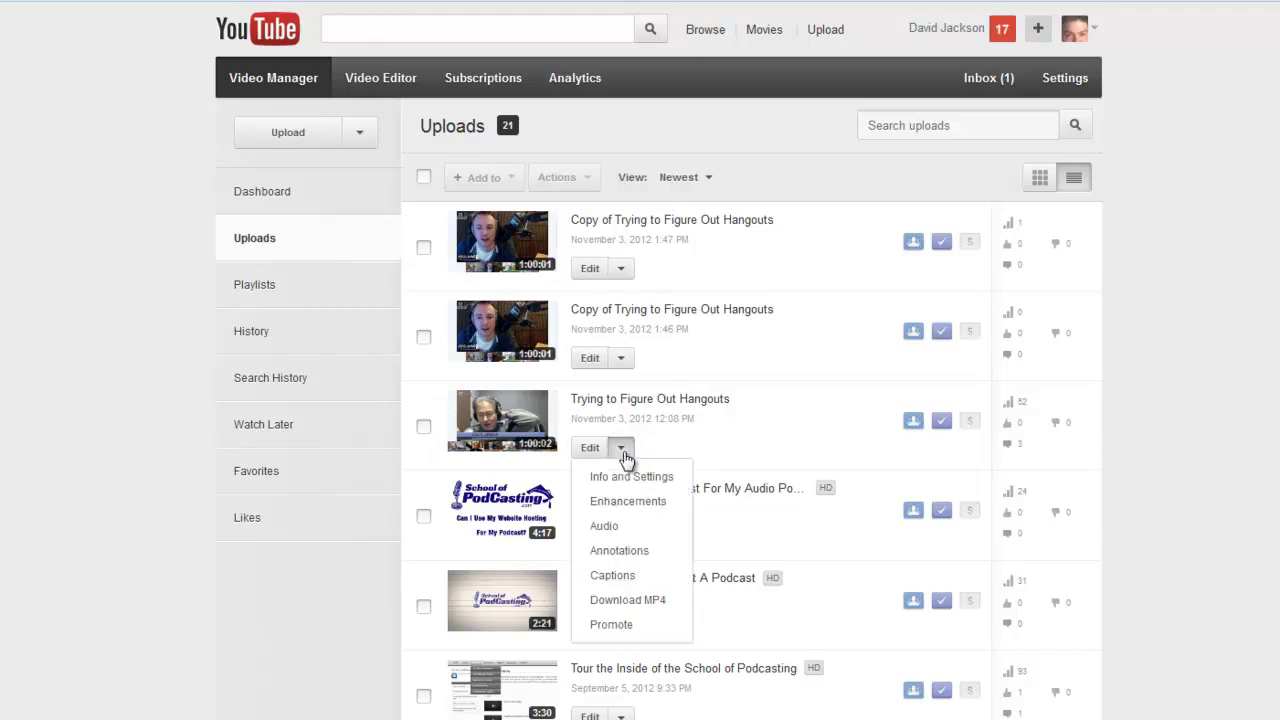
pyautogui.click(626, 602)
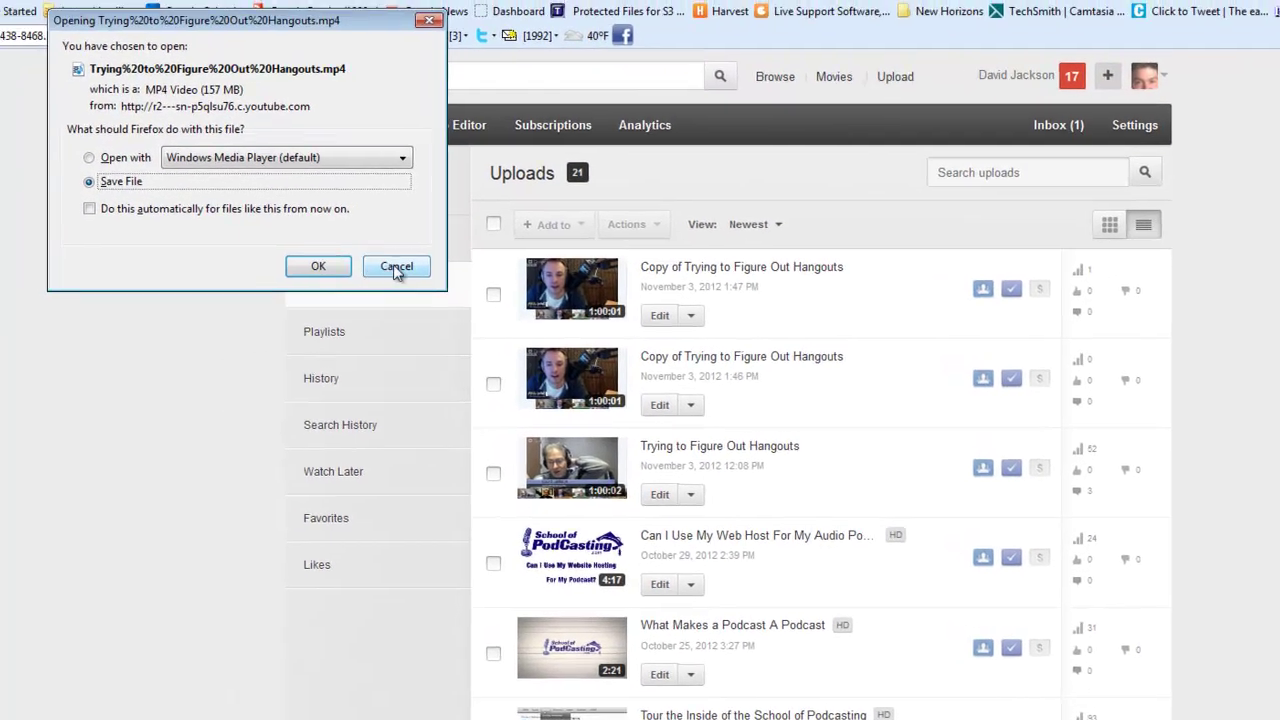
pyautogui.click(364, 244)
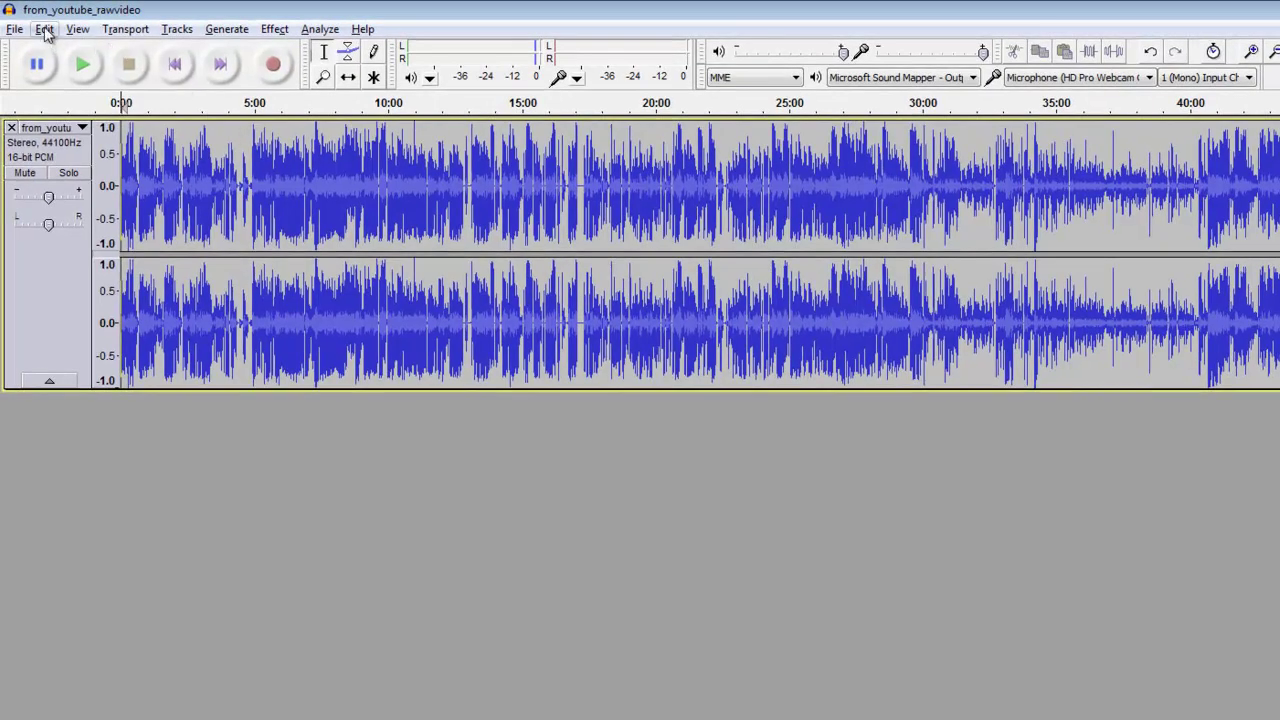
# Step: Open the Audacity Manual FAQ on installing FFmpeg via the Download button in Libraries preferences
pyautogui.click(44, 29)
pyautogui.click(150, 405)
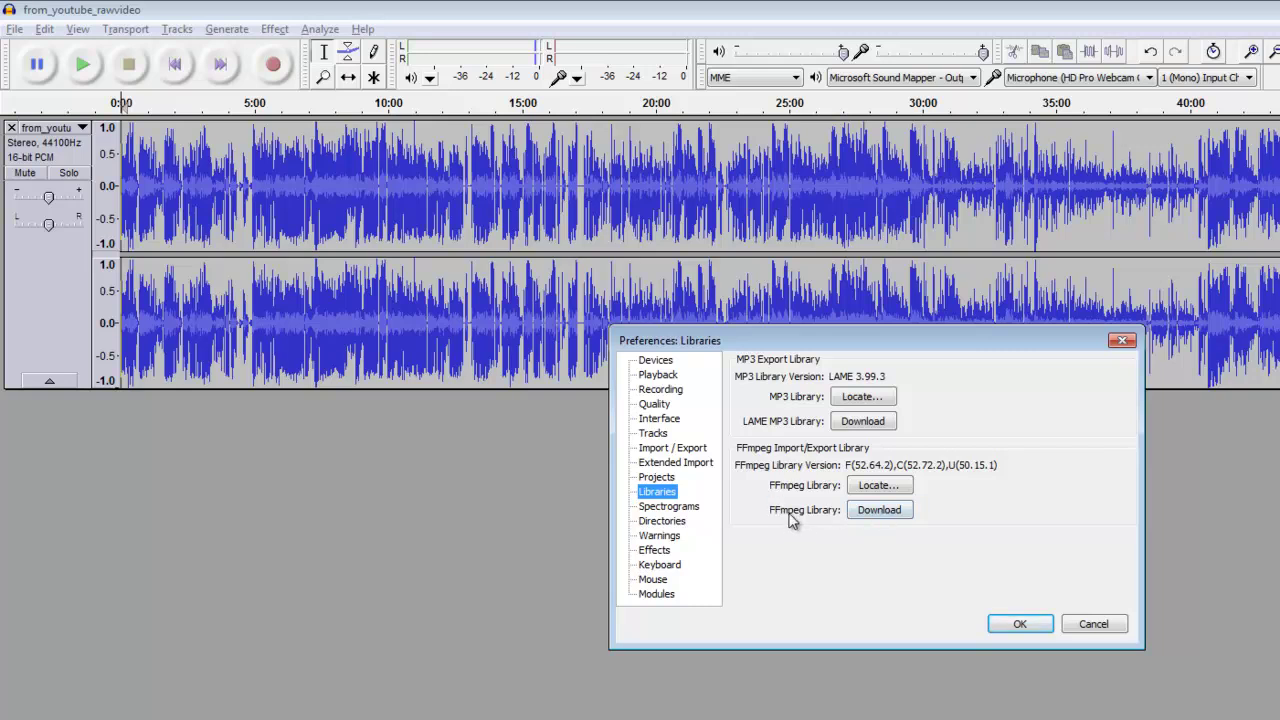
pyautogui.click(880, 518)
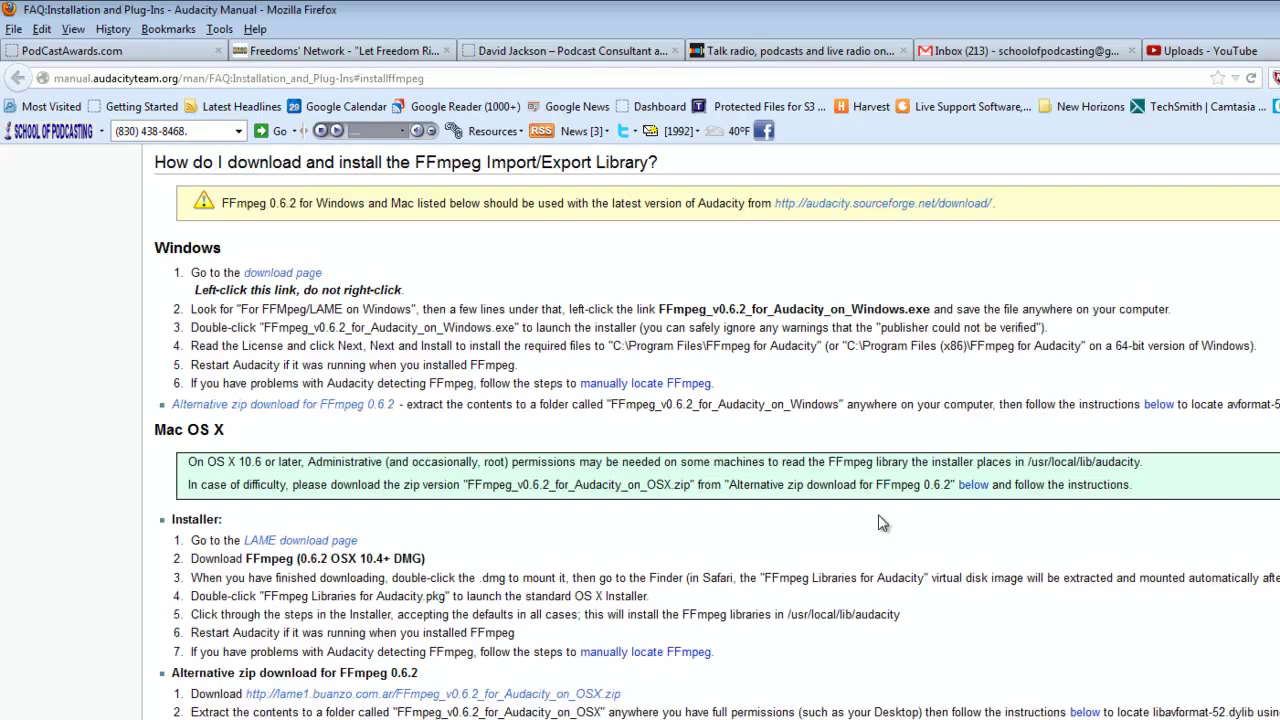
# Step: Follow the 'download page' link to the LAME MP3 Encoder Binaries page and scroll to the Windows FFmpeg links
pyautogui.click(283, 273)
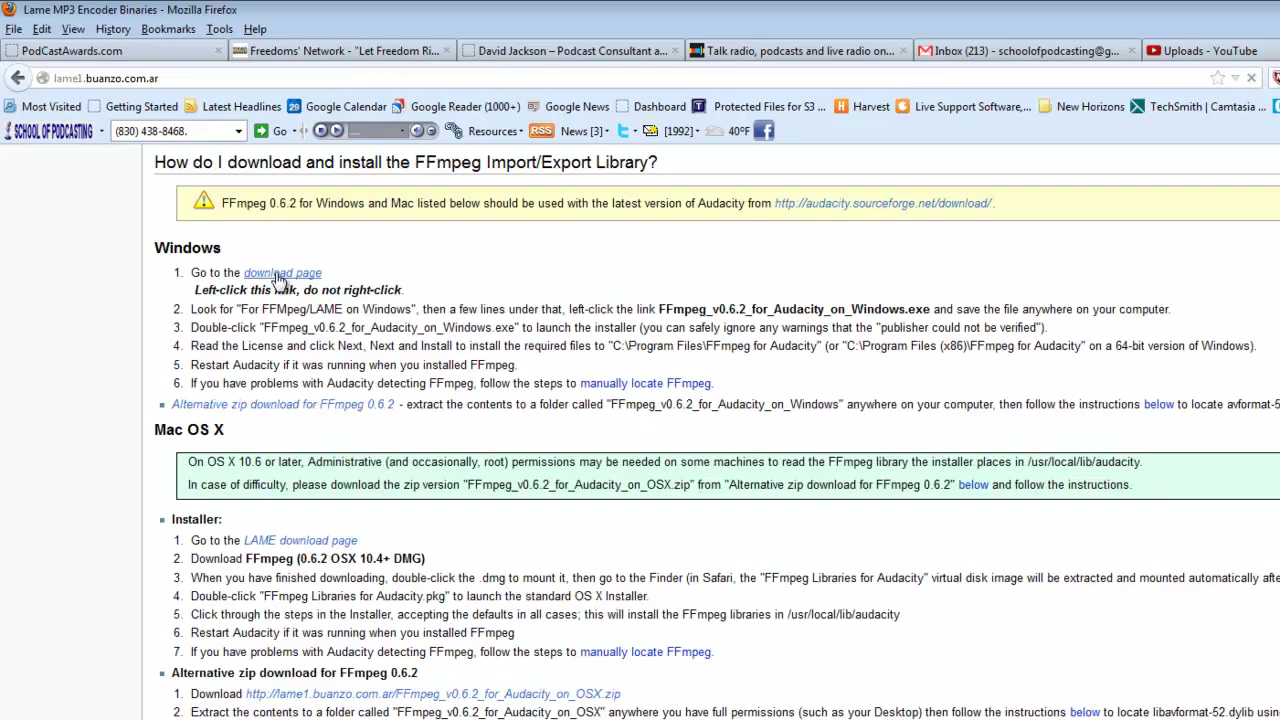
pyautogui.scroll(-5, 433, 486)
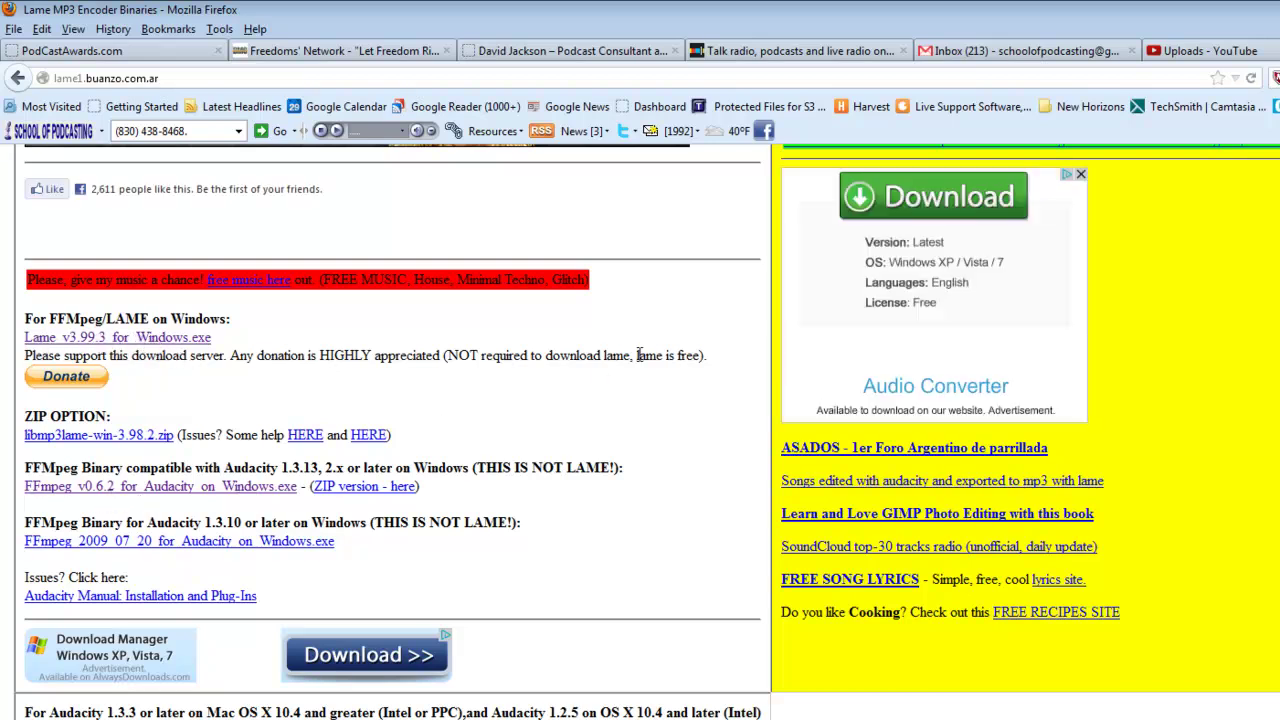
pyautogui.scroll(-5, 620, 500)
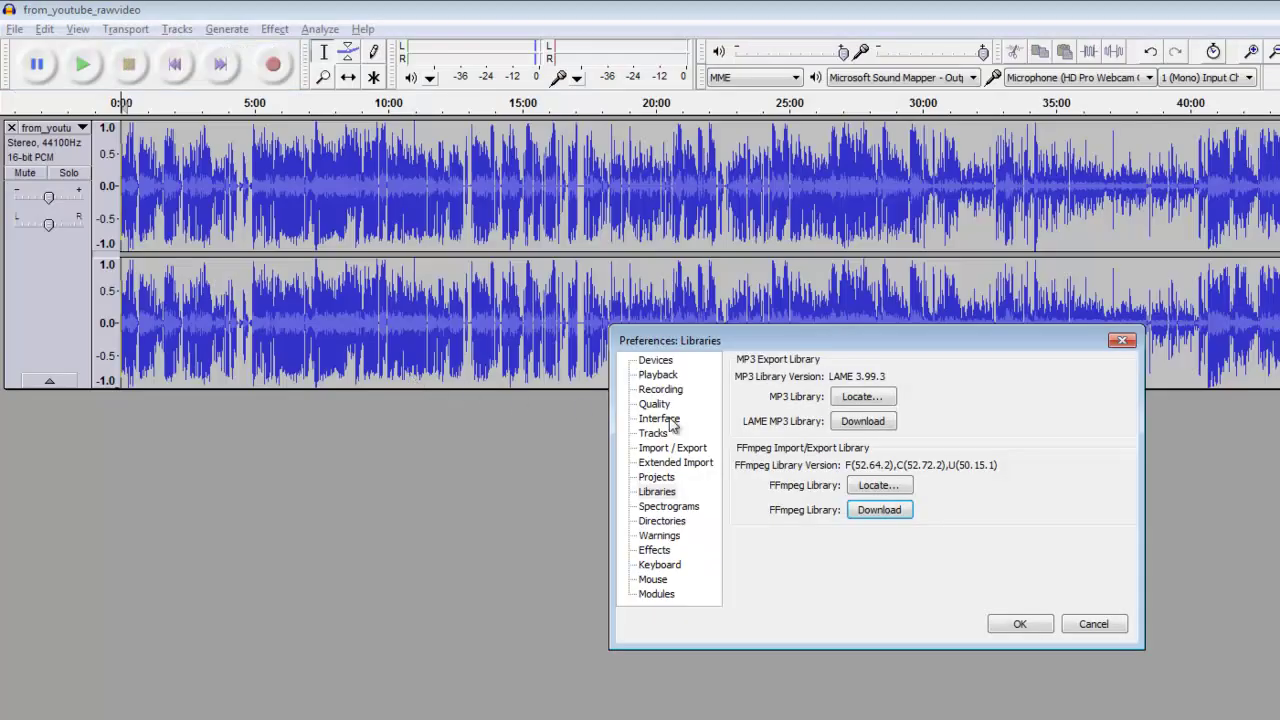
# Step: Cancel the Libraries preferences, returning to the stereo from_youtube_rawvideo track
pyautogui.click(1094, 623)
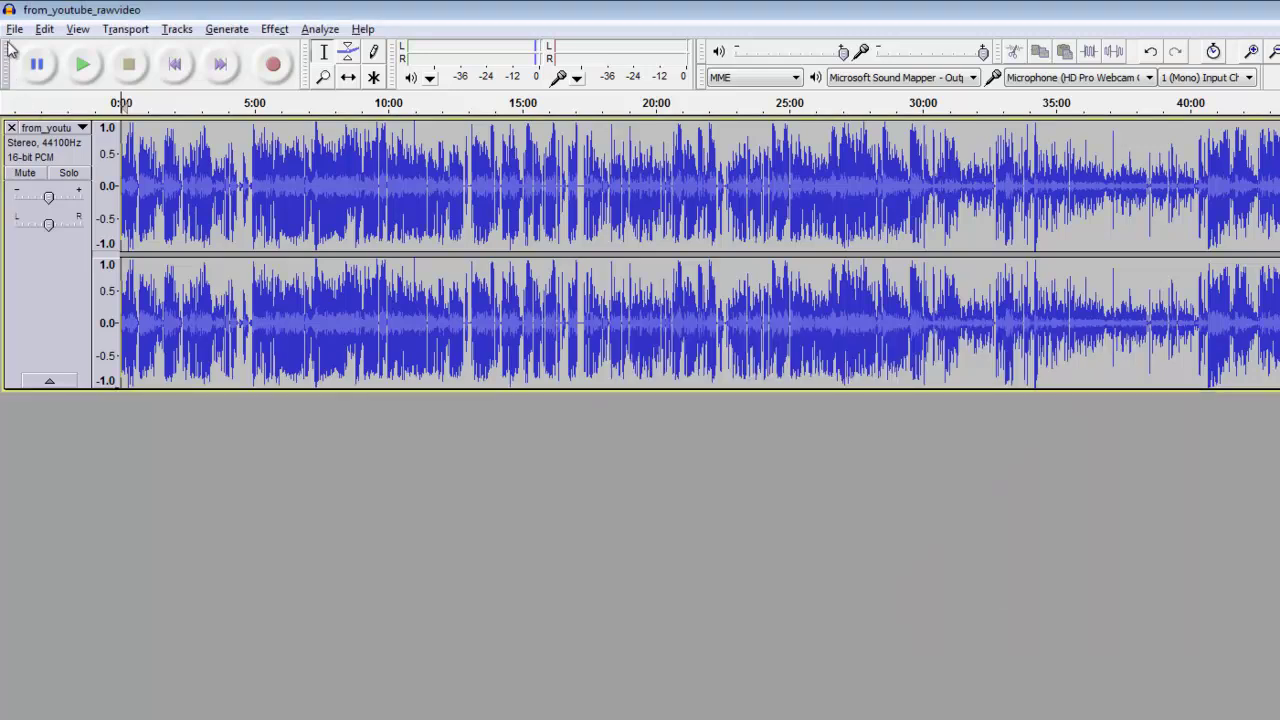